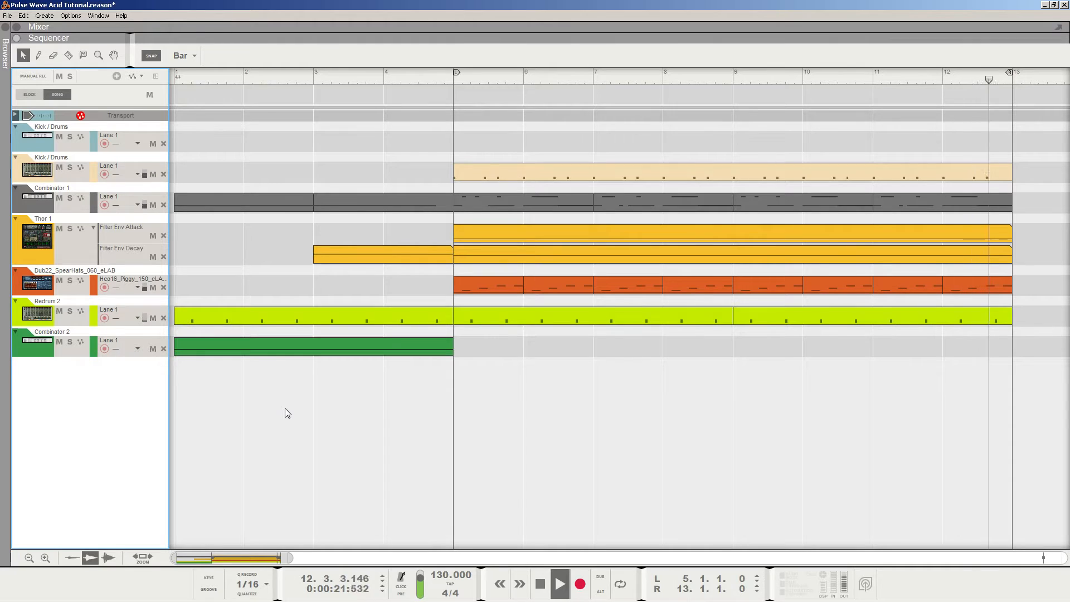
Stop playback of the finished song arrangement and switch to the rack window of Document 1
{"action": "key", "text": "space"}
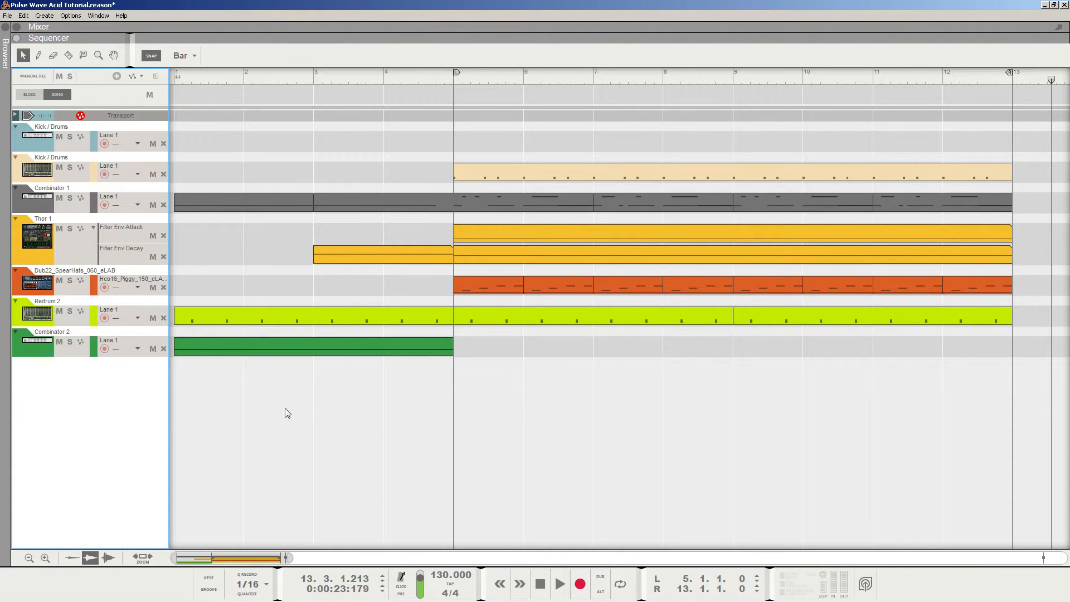
{"action": "mouse_move", "coordinate": [109, 597]}
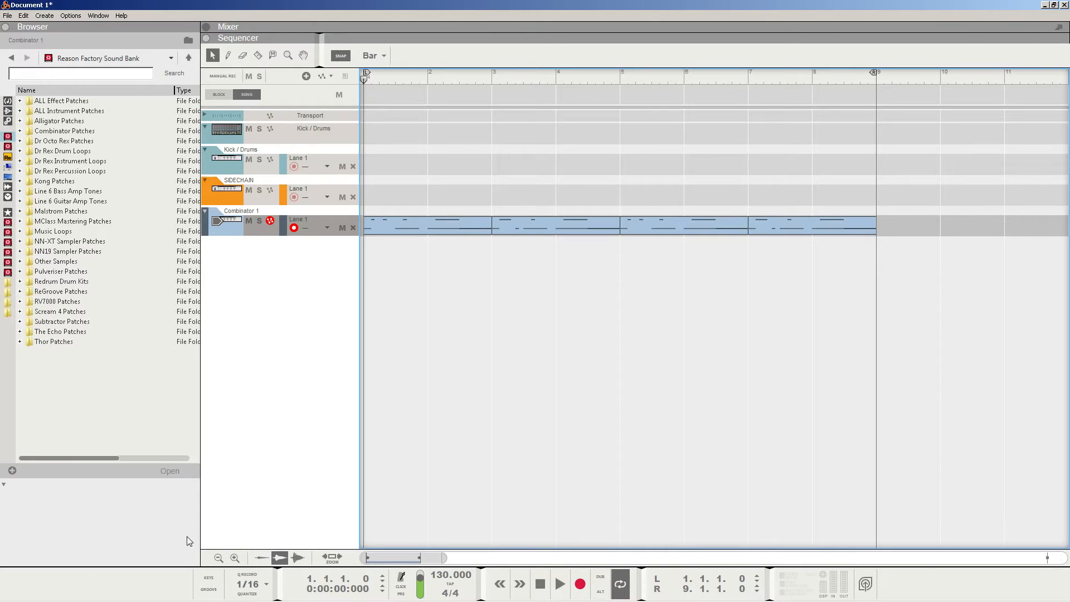
{"action": "left_click", "coordinate": [106, 592]}
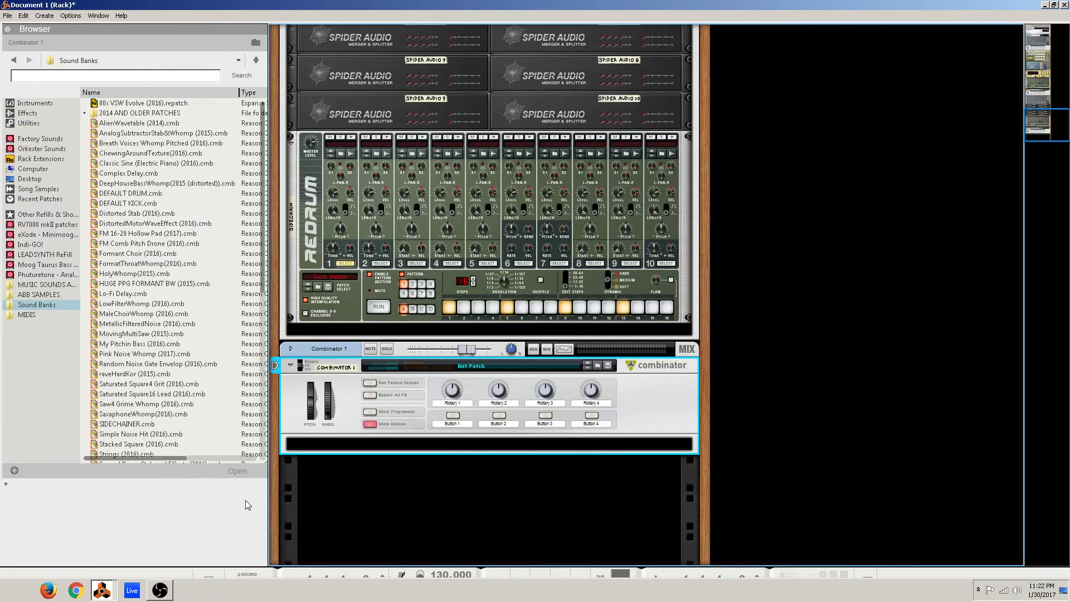
Create a Thor Polysonic Synthesizer inside the empty Combinator 1 and leave its patch browsing
{"action": "left_click", "coordinate": [378, 477]}
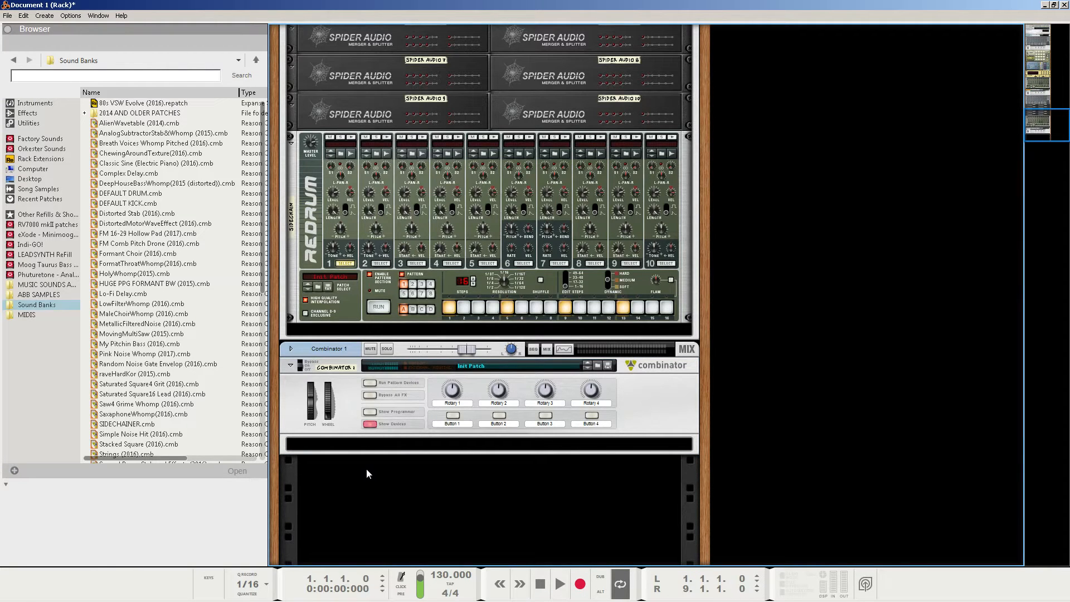
{"action": "right_click", "coordinate": [366, 474]}
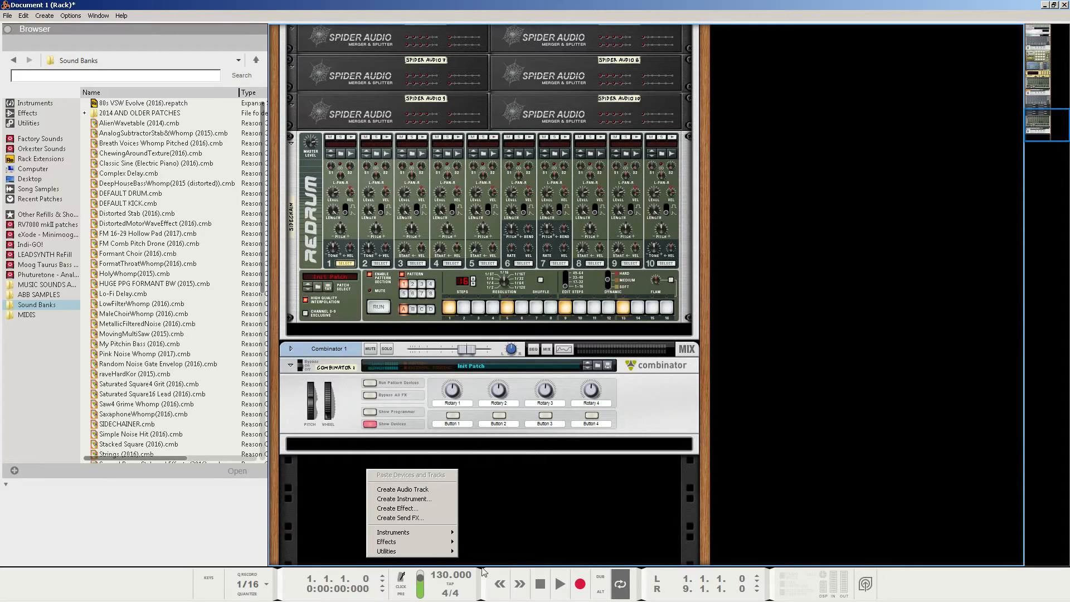
{"action": "left_click", "coordinate": [509, 497]}
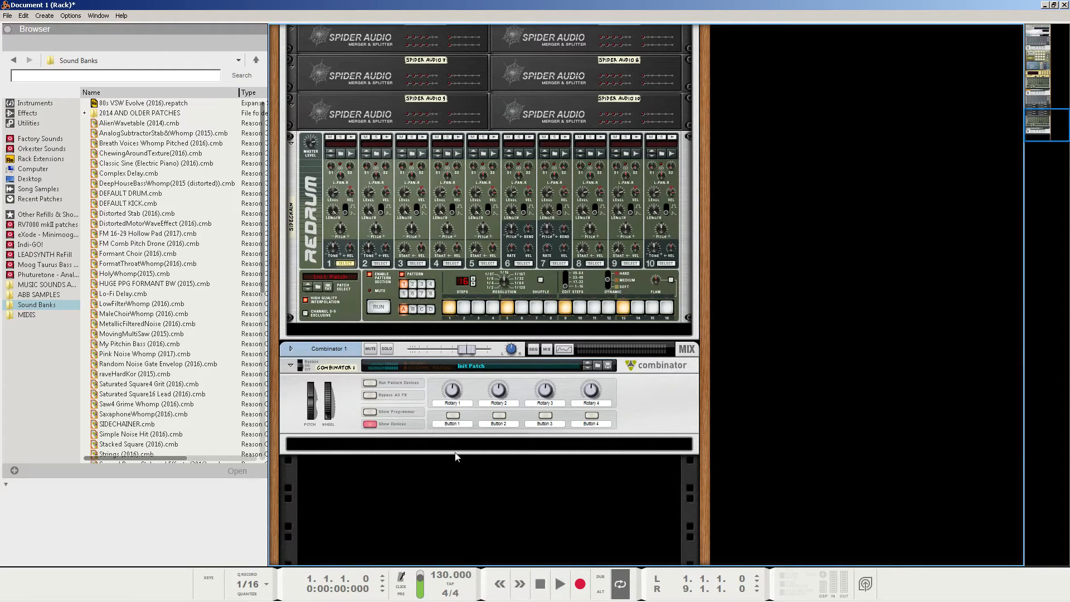
{"action": "left_click", "coordinate": [403, 444]}
{"action": "right_click", "coordinate": [404, 445]}
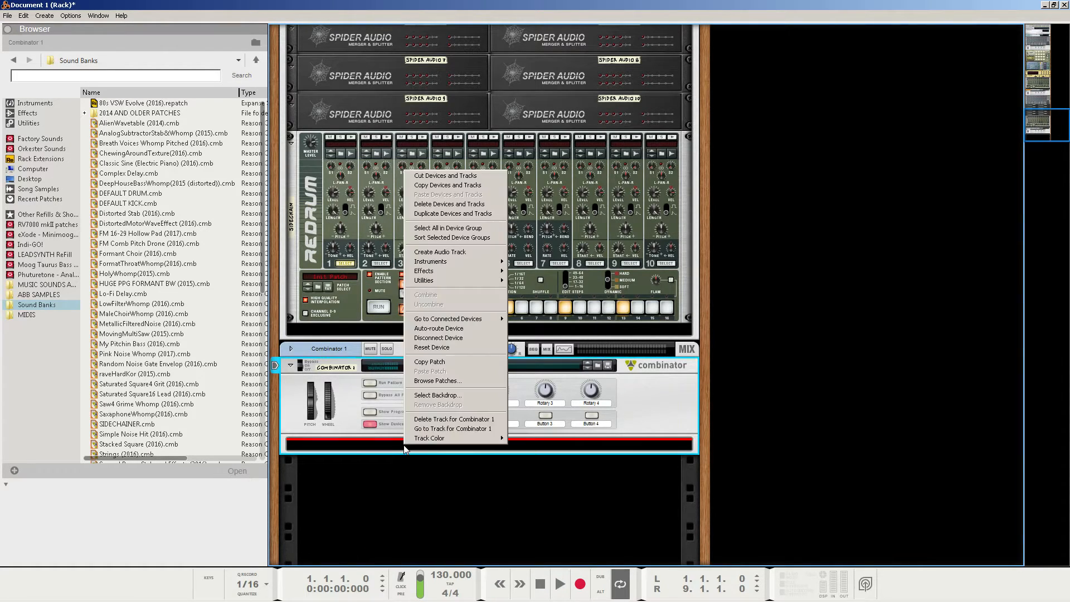
{"action": "mouse_move", "coordinate": [460, 267]}
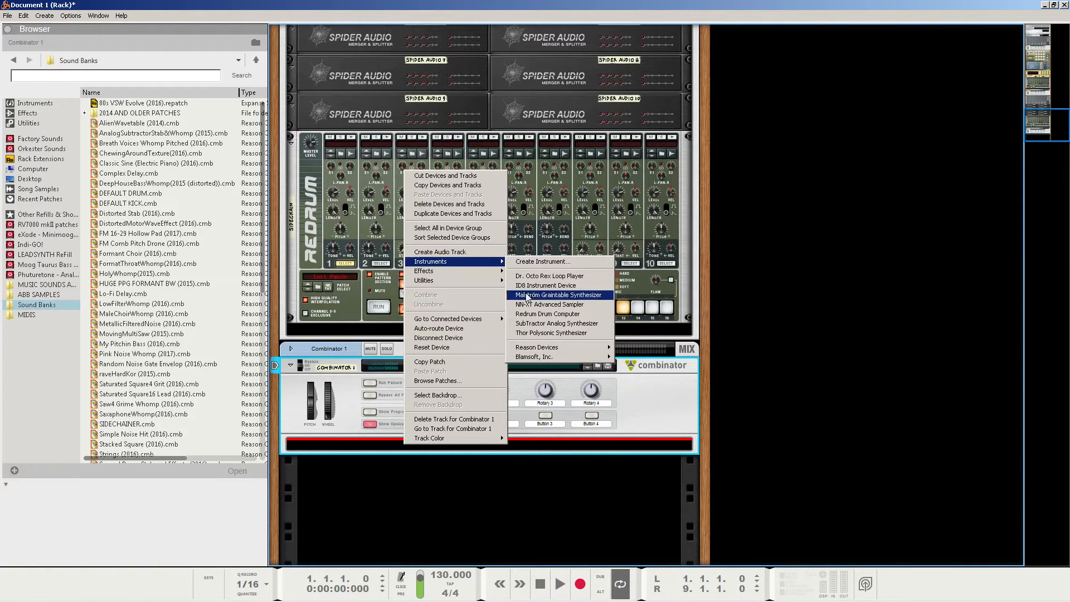
{"action": "left_click", "coordinate": [532, 334]}
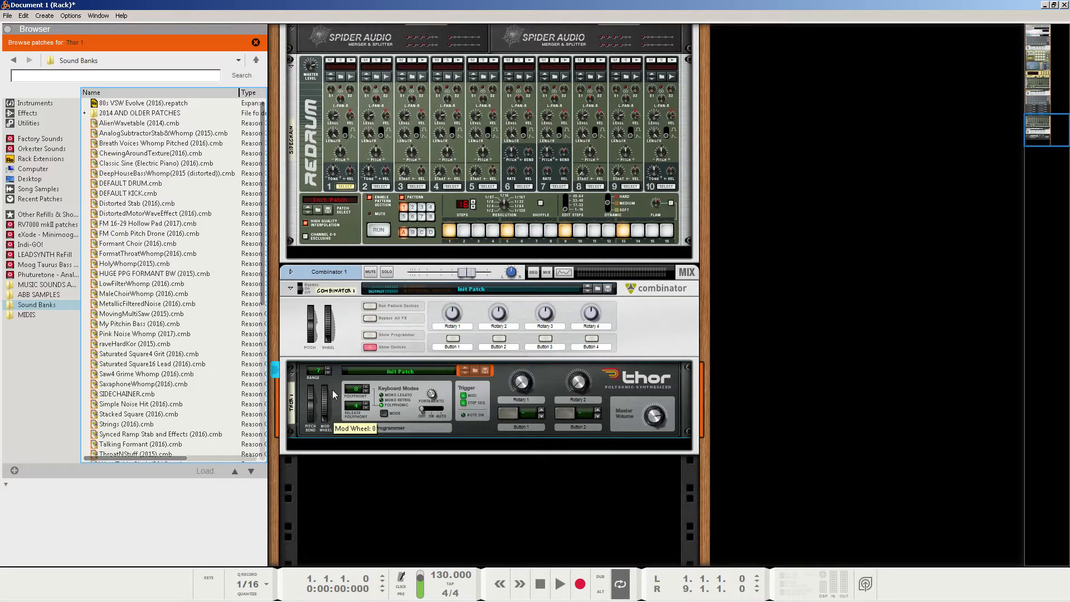
{"action": "left_click", "coordinate": [256, 42]}
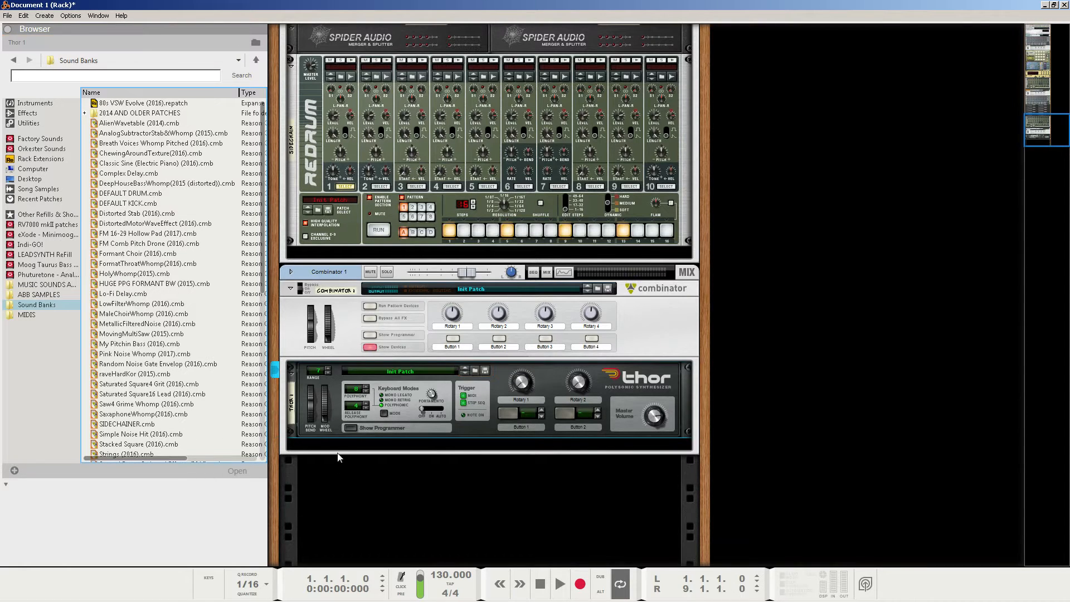
Show Thor's programmer section and reset the device
{"action": "left_click", "coordinate": [353, 429]}
{"action": "right_click", "coordinate": [336, 382]}
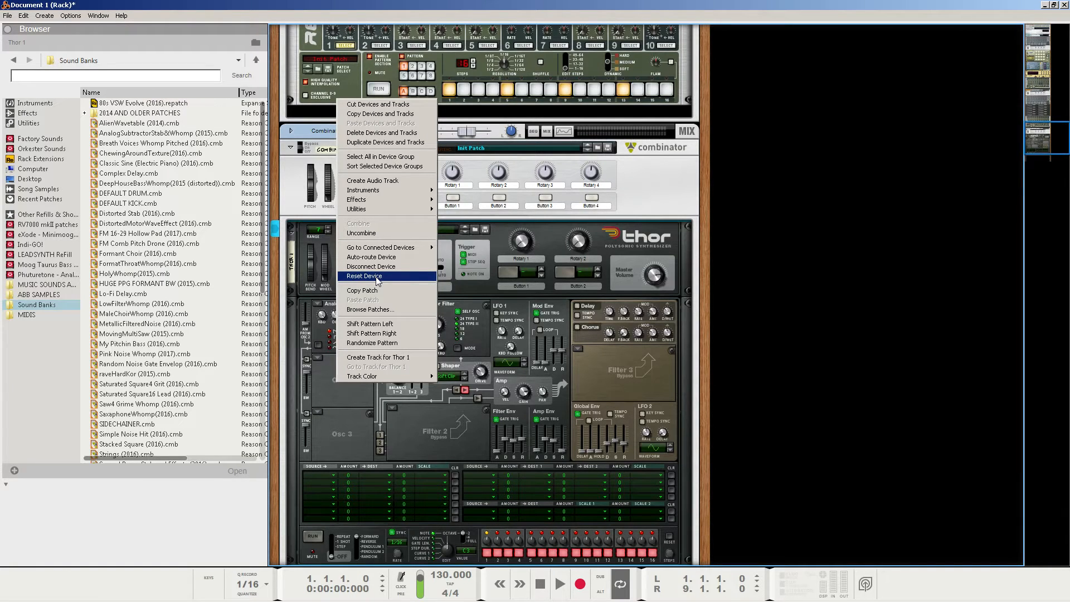
{"action": "left_click", "coordinate": [377, 277]}
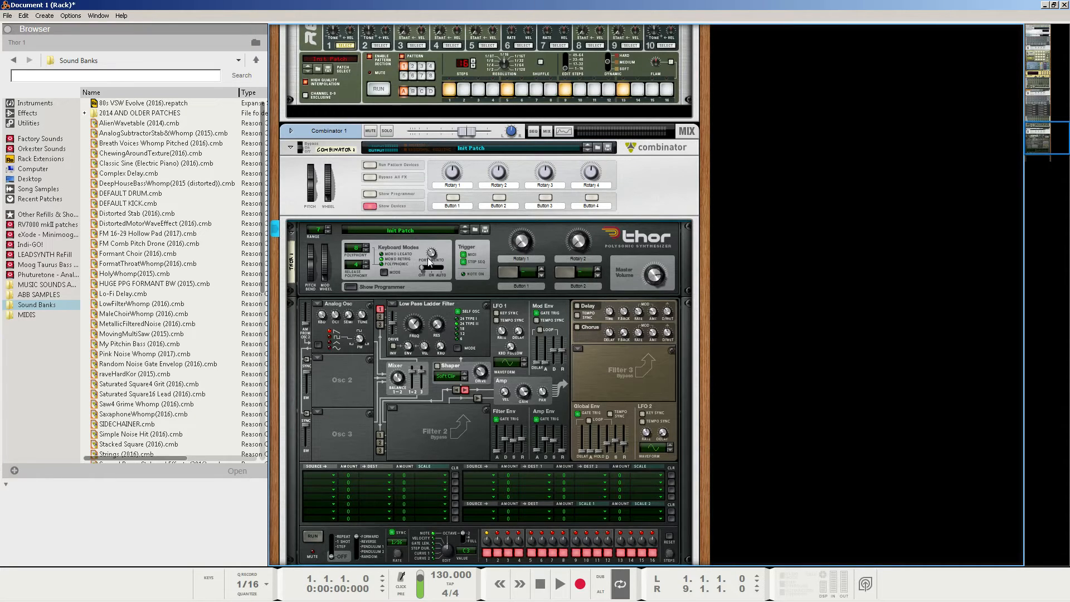
Lower the octave of Thor's oscillator 1 and raise its pulse width
{"action": "mouse_move", "coordinate": [428, 257]}
{"action": "mouse_move", "coordinate": [330, 317]}
{"action": "left_click_drag", "start_coordinate": [334, 316], "coordinate": [336, 320]}
{"action": "mouse_move", "coordinate": [361, 344]}
{"action": "left_click_drag", "start_coordinate": [362, 343], "coordinate": [365, 320]}
Route oscillator 2 into Filter 1, set it to the Analog type and raise its pulse width
{"action": "left_click", "coordinate": [380, 319]}
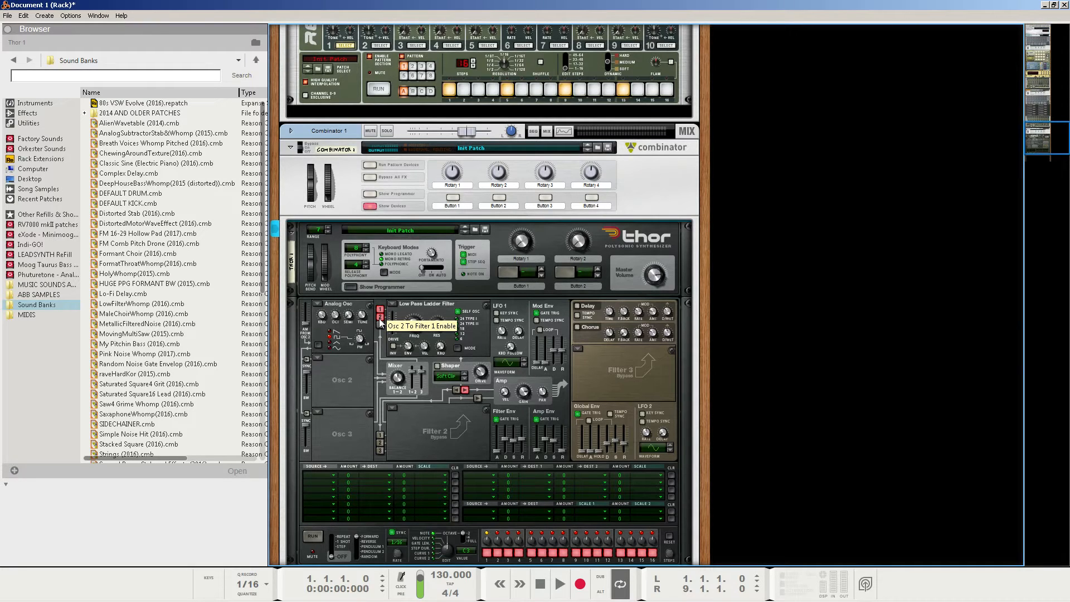
{"action": "left_click", "coordinate": [318, 357]}
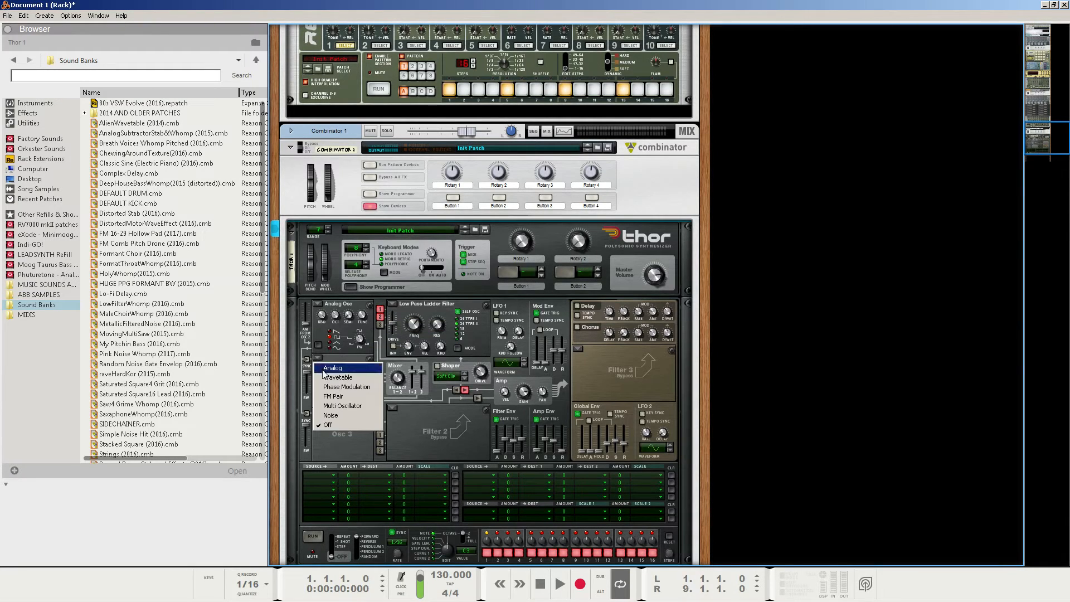
{"action": "left_click", "coordinate": [324, 369]}
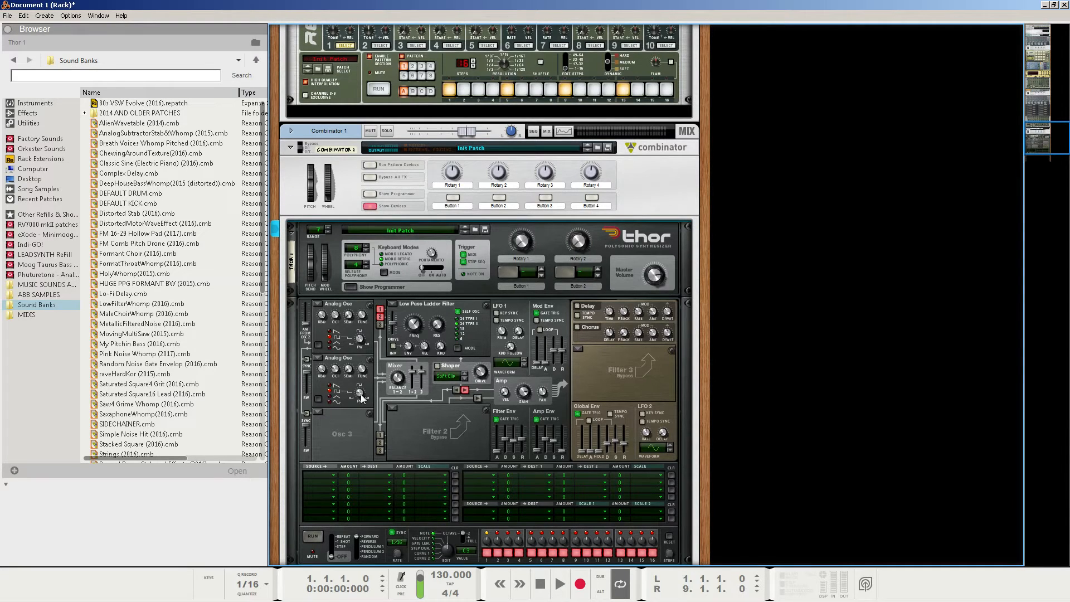
{"action": "left_click_drag", "start_coordinate": [361, 396], "coordinate": [373, 376]}
Play the sequence briefly to hear the two analog oscillators, then stop
{"action": "scroll", "coordinate": [446, 336], "scroll_direction": "down", "scroll_amount": 3}
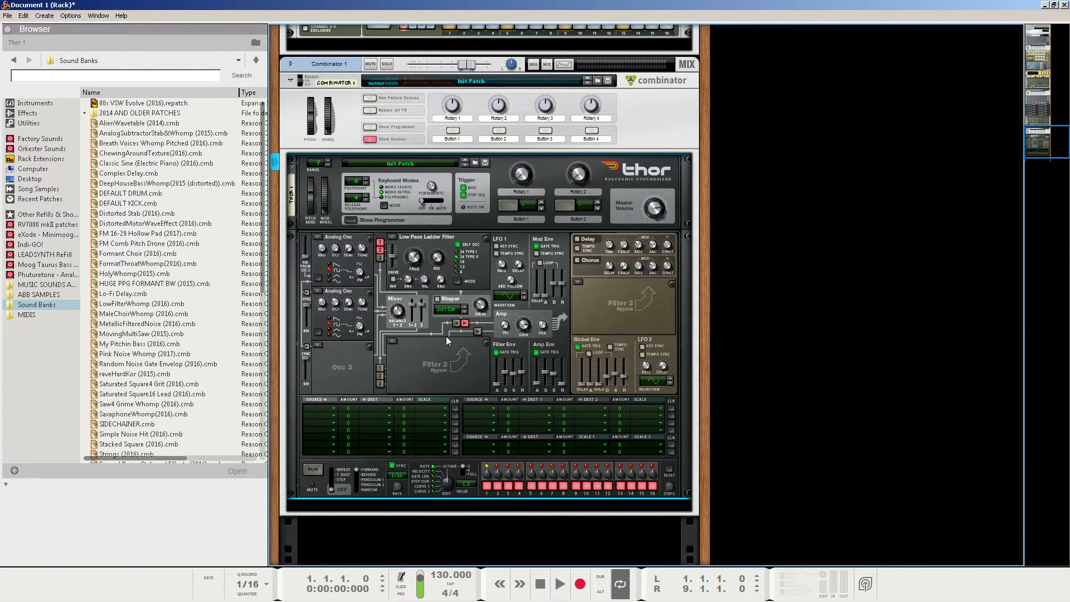
{"action": "key", "text": "space"}
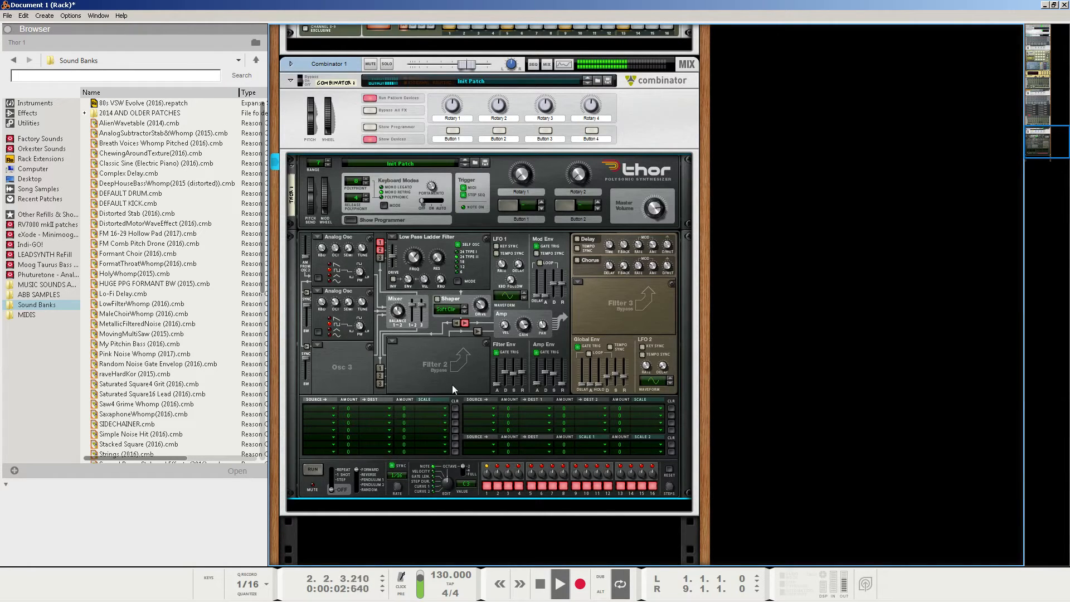
{"action": "key", "text": "space"}
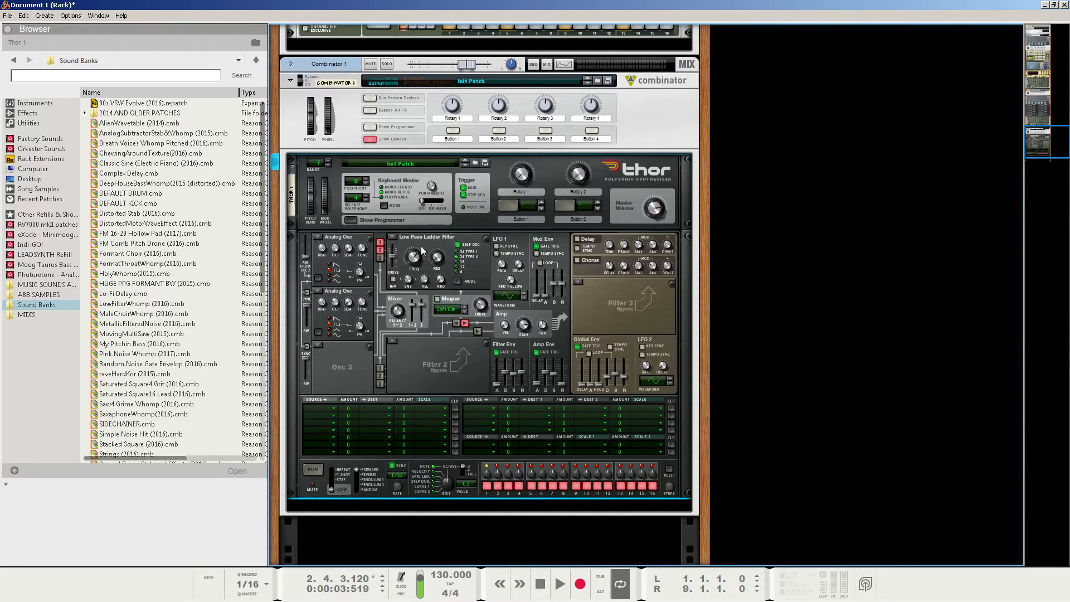
Adjust the balance between oscillators 1 and 2 in Thor's mixer and audition the sequence again
{"action": "mouse_move", "coordinate": [414, 263]}
{"action": "mouse_move", "coordinate": [307, 259]}
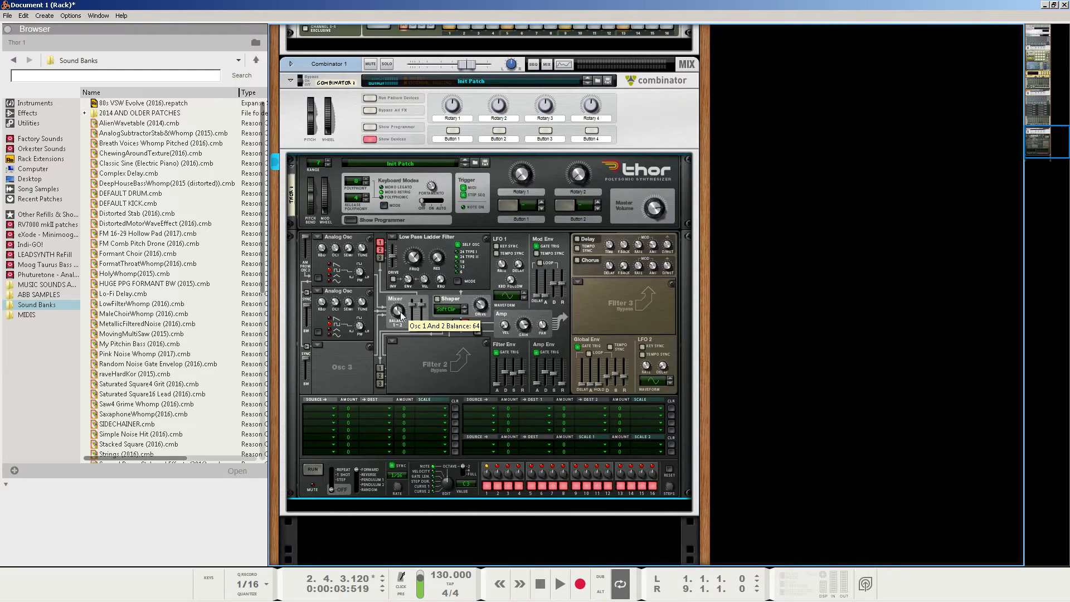
{"action": "left_click_drag", "start_coordinate": [400, 312], "coordinate": [400, 321]}
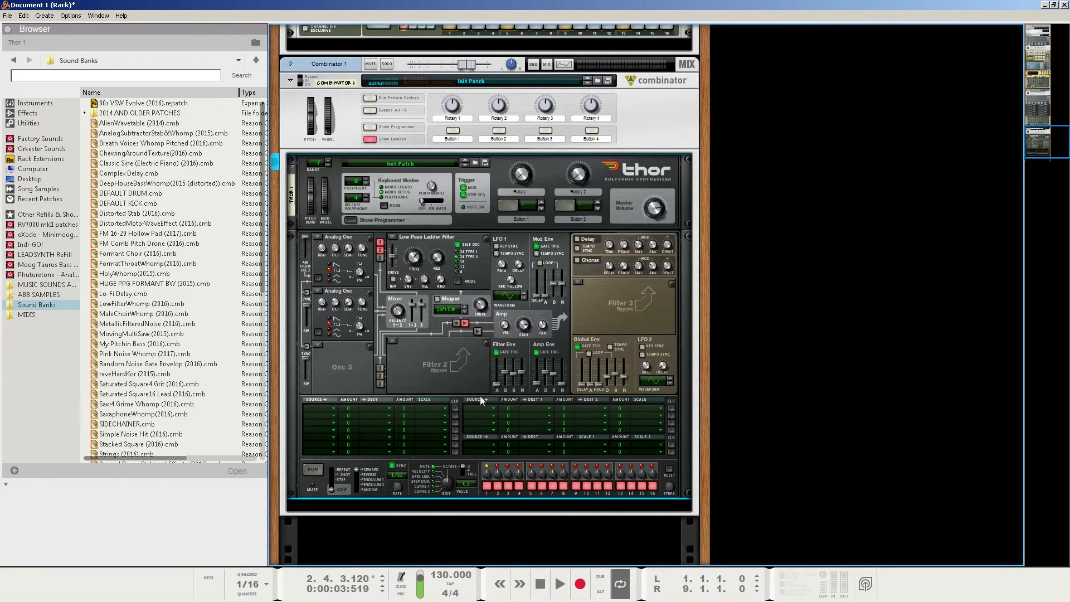
{"action": "left_click", "coordinate": [539, 592]}
{"action": "key", "text": "space"}
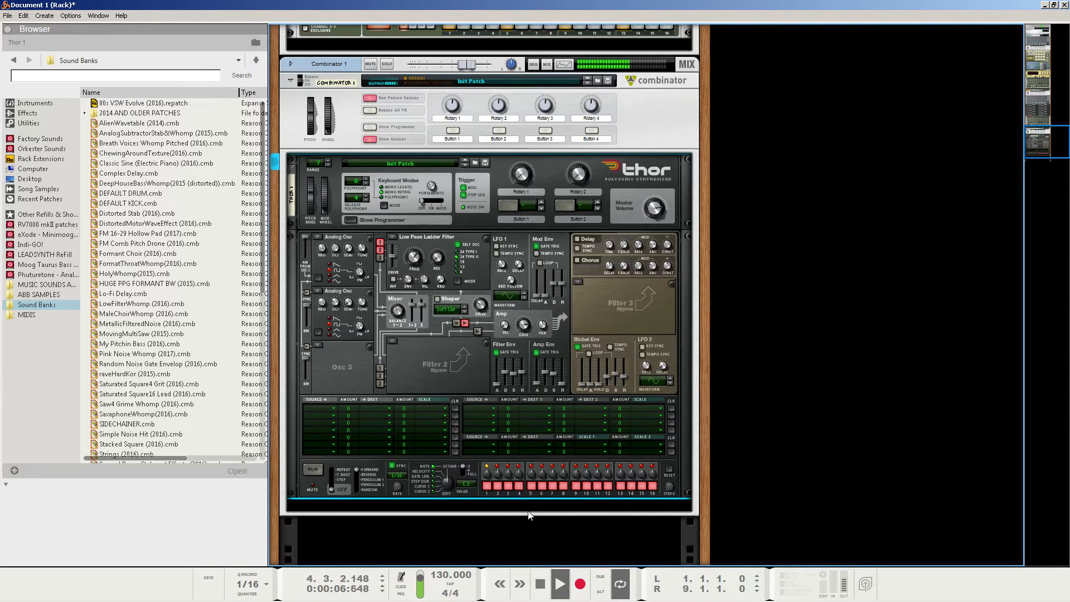
{"action": "key", "text": "space"}
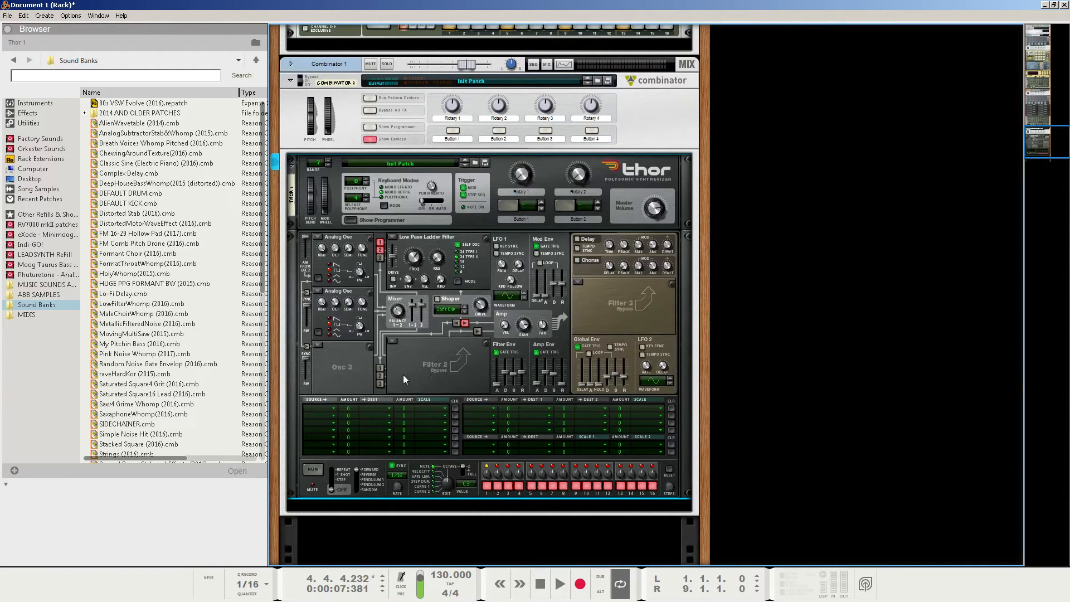
Change Filter 1 to the Comb type and lower its frequency
{"action": "left_click", "coordinate": [392, 236]}
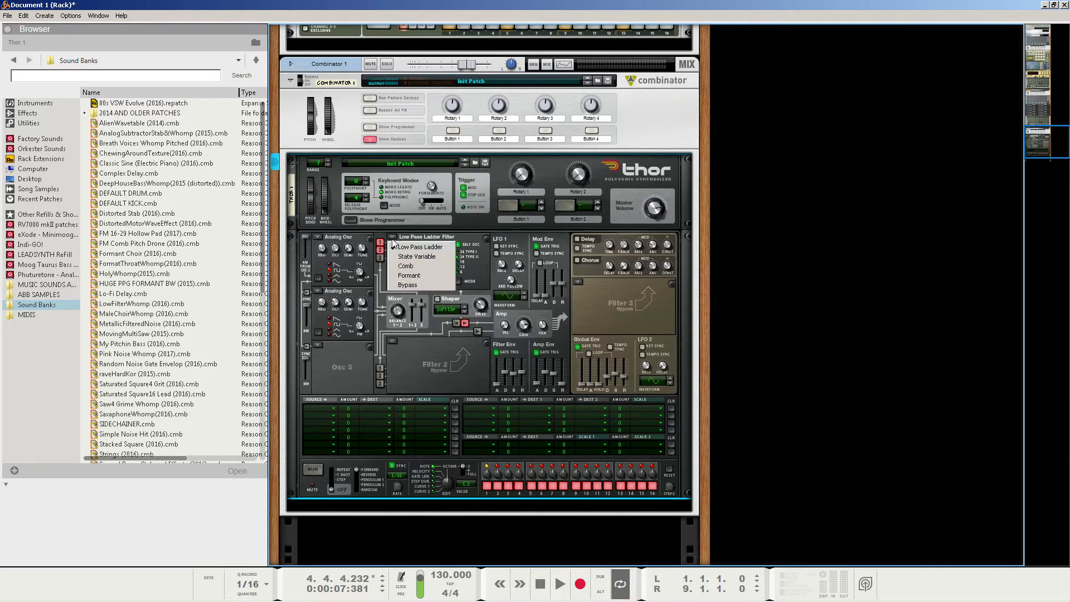
{"action": "left_click", "coordinate": [415, 269]}
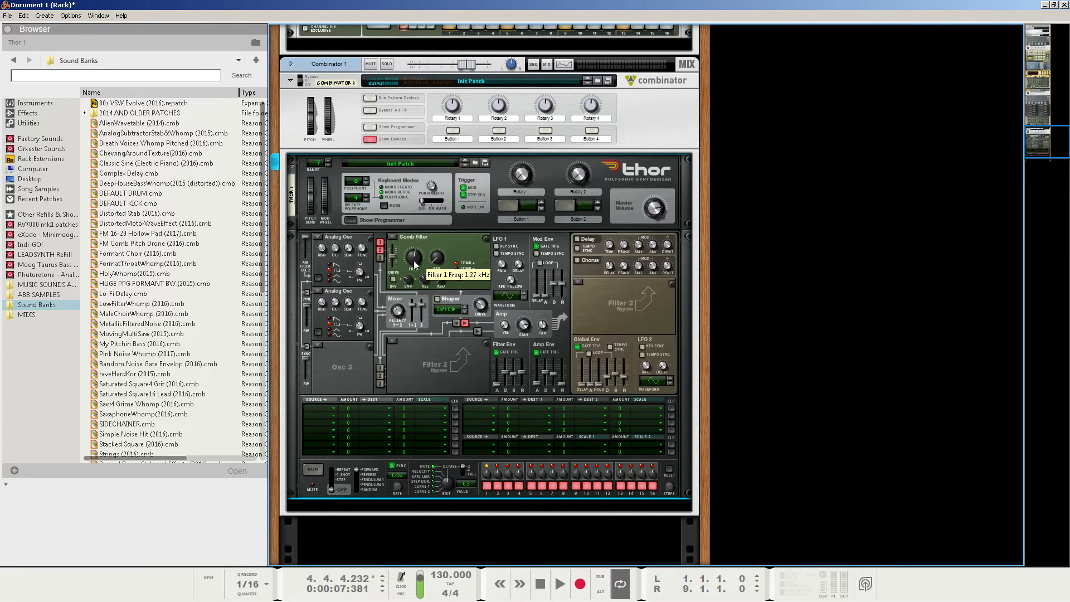
{"action": "left_click_drag", "start_coordinate": [413, 257], "coordinate": [414, 272]}
{"action": "left_click_drag", "start_coordinate": [414, 258], "coordinate": [416, 285]}
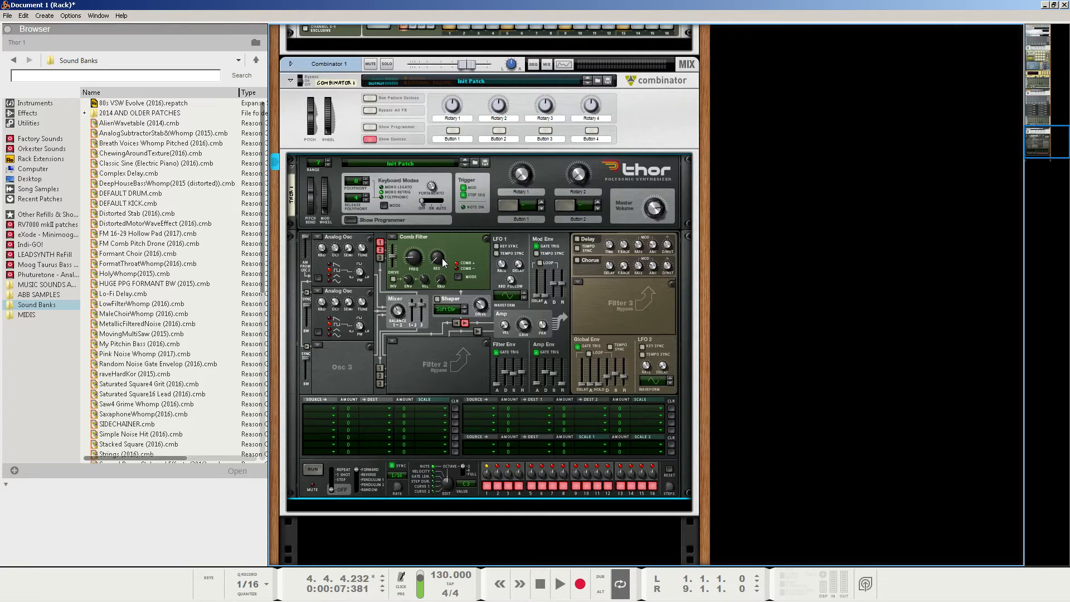
Raise the resonance and the envelope amount of the comb filter
{"action": "left_click_drag", "start_coordinate": [451, 192], "coordinate": [466, 165]}
{"action": "mouse_move", "coordinate": [409, 282]}
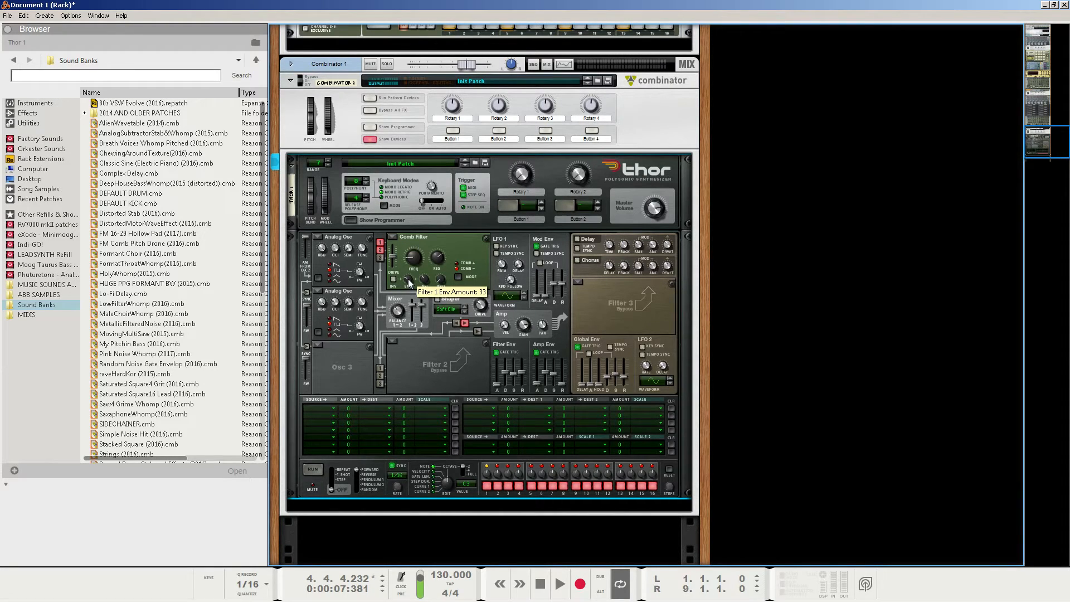
{"action": "left_click_drag", "start_coordinate": [409, 283], "coordinate": [446, 190]}
{"action": "mouse_move", "coordinate": [424, 280]}
Play the sequence from the beginning to hear the comb-filtered sound, then stop
{"action": "left_click", "coordinate": [540, 583]}
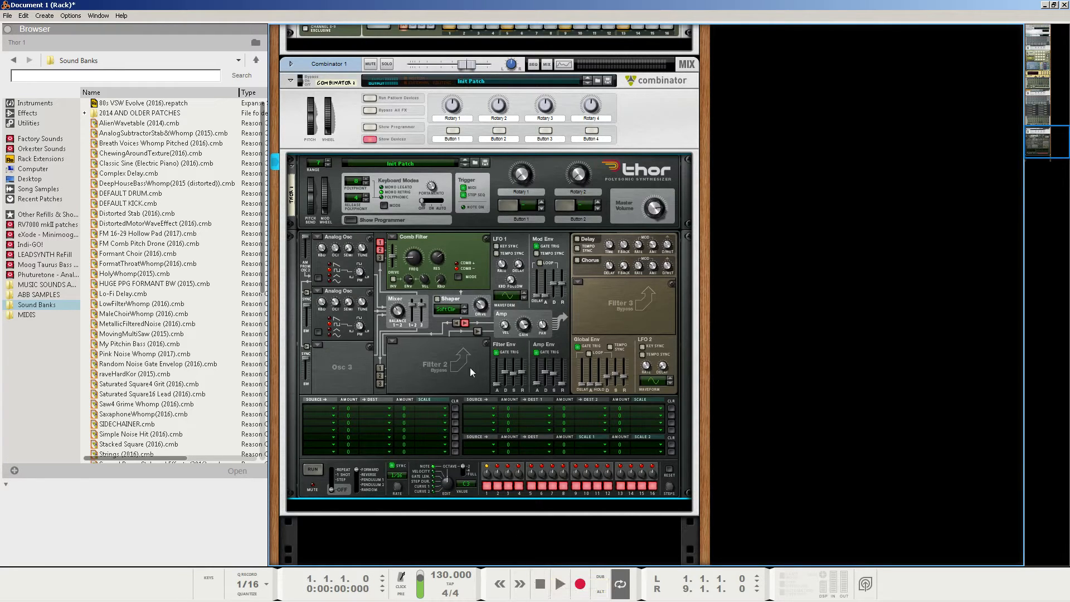
{"action": "key", "text": "space"}
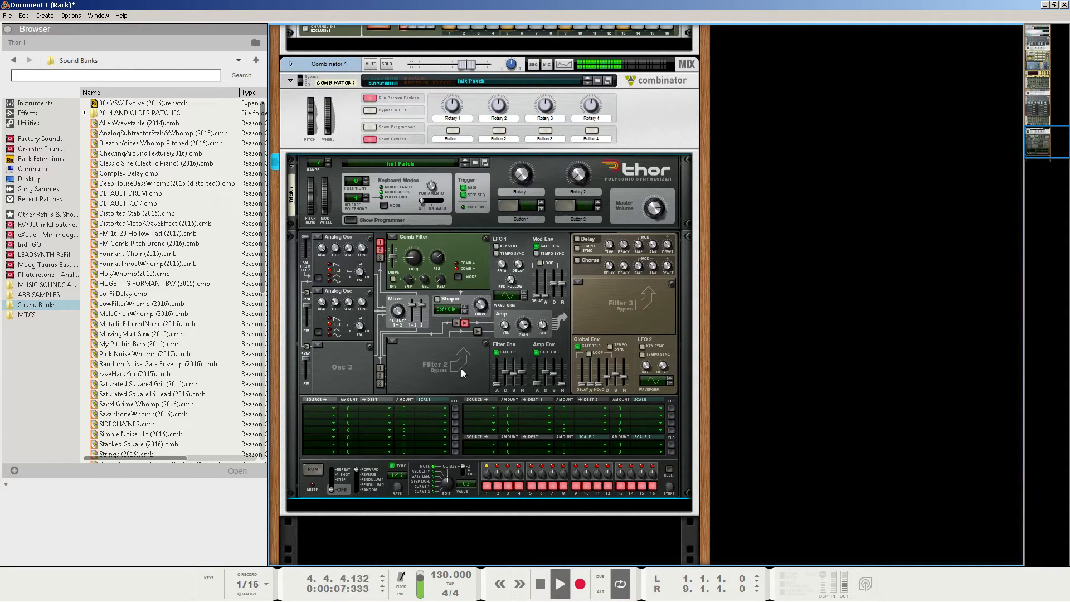
{"action": "key", "text": "space"}
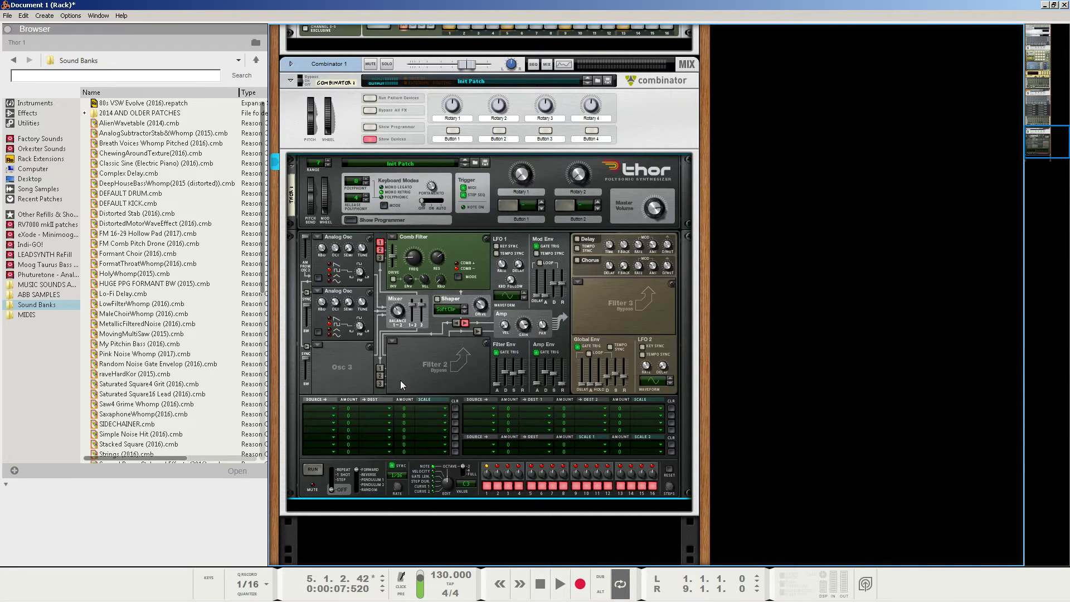
Route the shaper output and oscillators 1 and 2 through Filter 2 to the amplifier, with Filter 2 set to Low Pass Ladder
{"action": "left_click", "coordinate": [456, 324]}
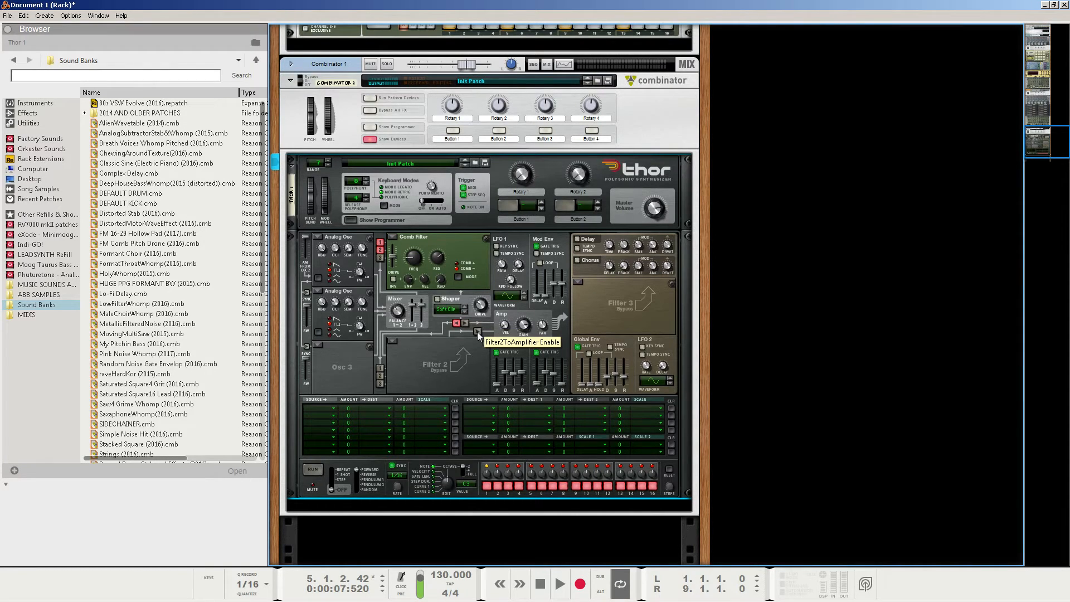
{"action": "left_click", "coordinate": [477, 332]}
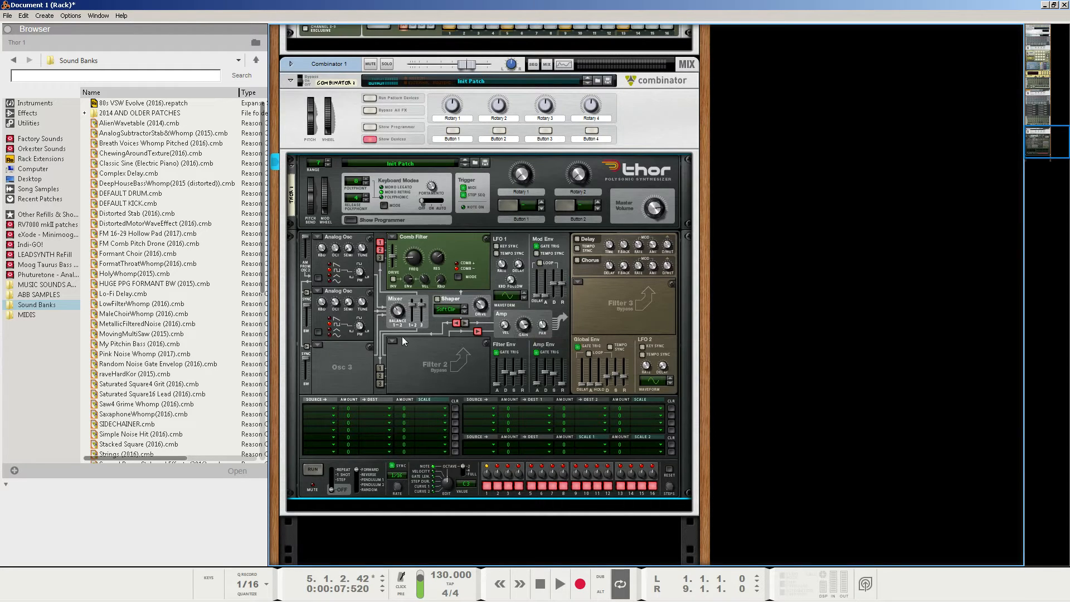
{"action": "left_click", "coordinate": [380, 368]}
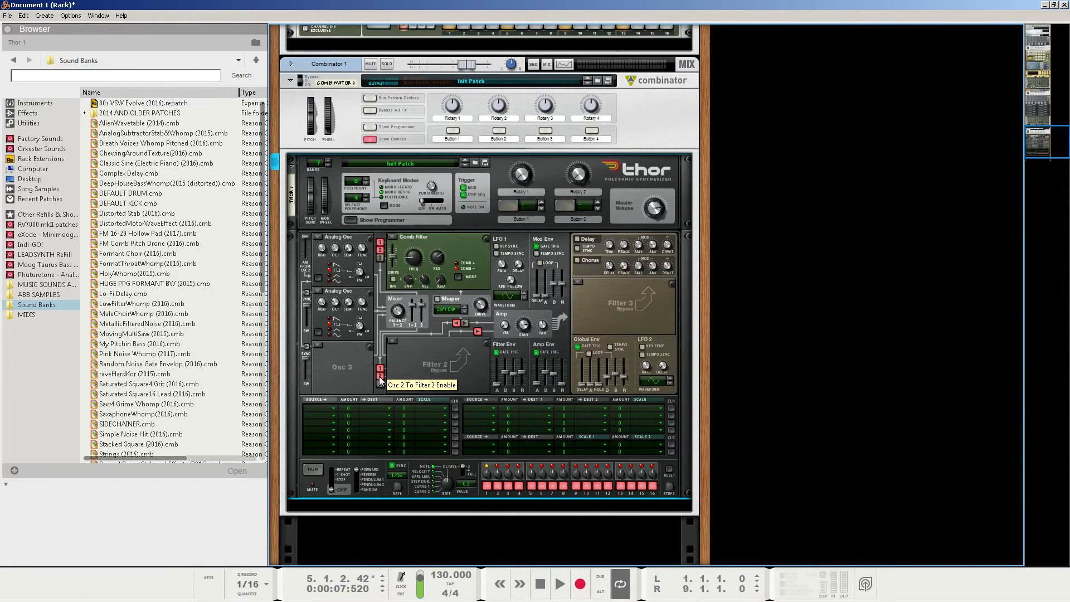
{"action": "left_click", "coordinate": [380, 377]}
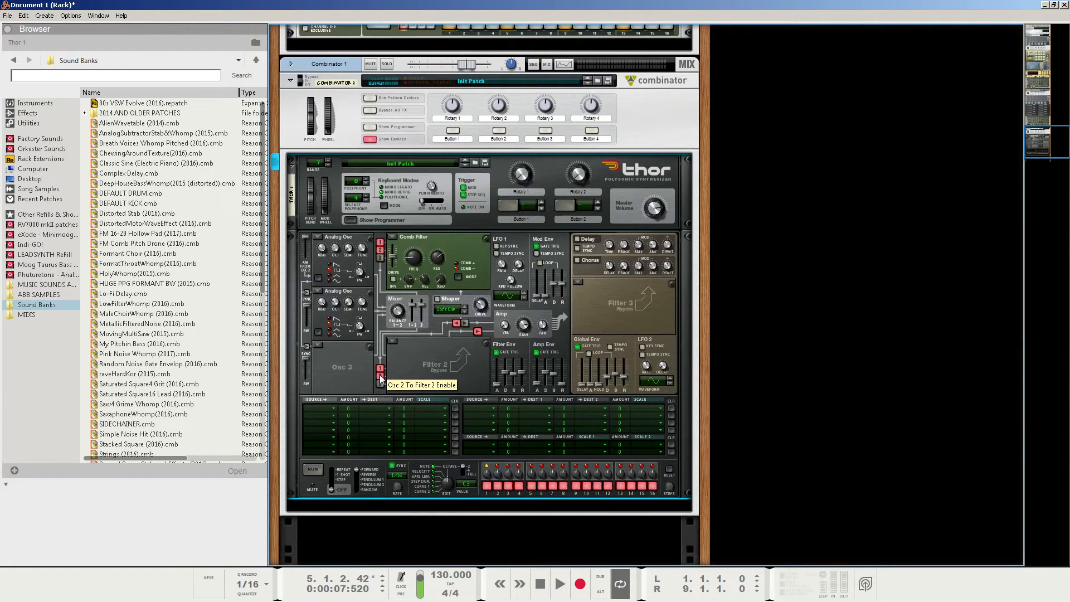
{"action": "left_click", "coordinate": [392, 343]}
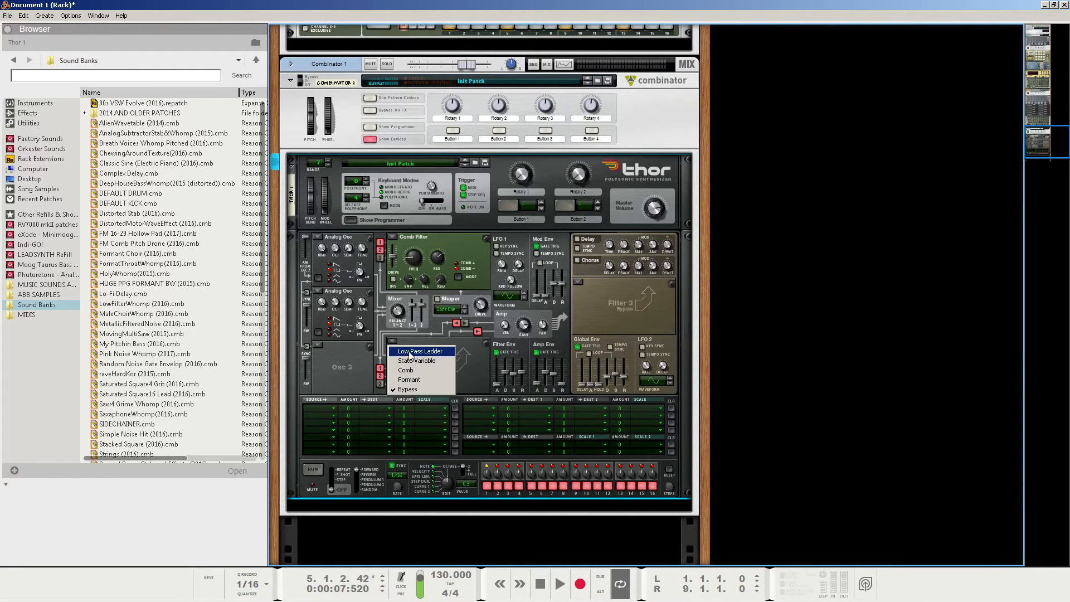
{"action": "left_click", "coordinate": [410, 352]}
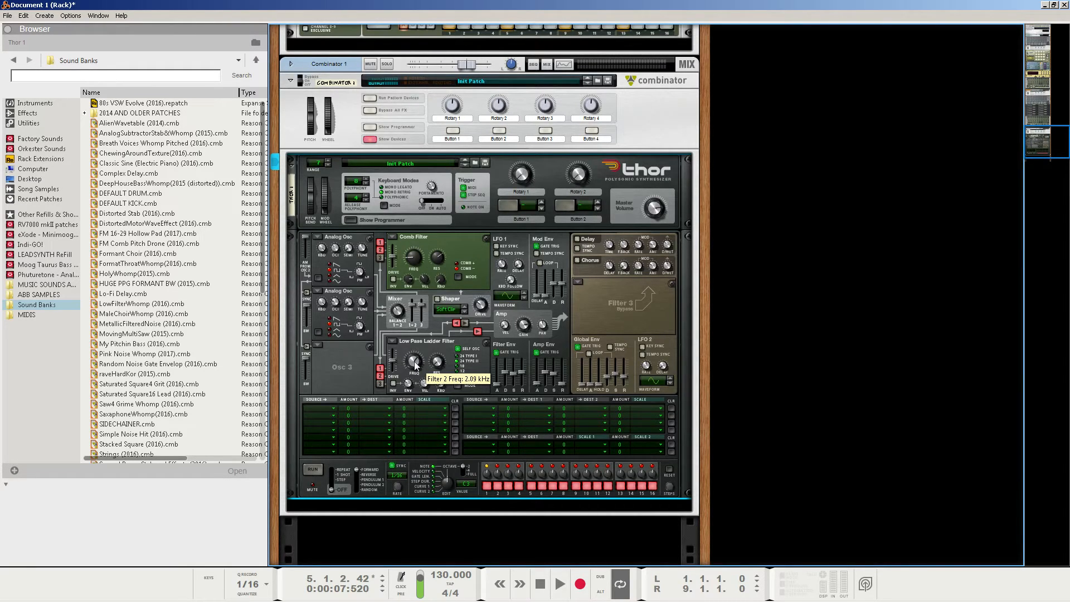
Adjust the frequency, envelope amount and velocity amount of the low-pass ladder filter in Filter 2
{"action": "left_click_drag", "start_coordinate": [415, 363], "coordinate": [409, 413]}
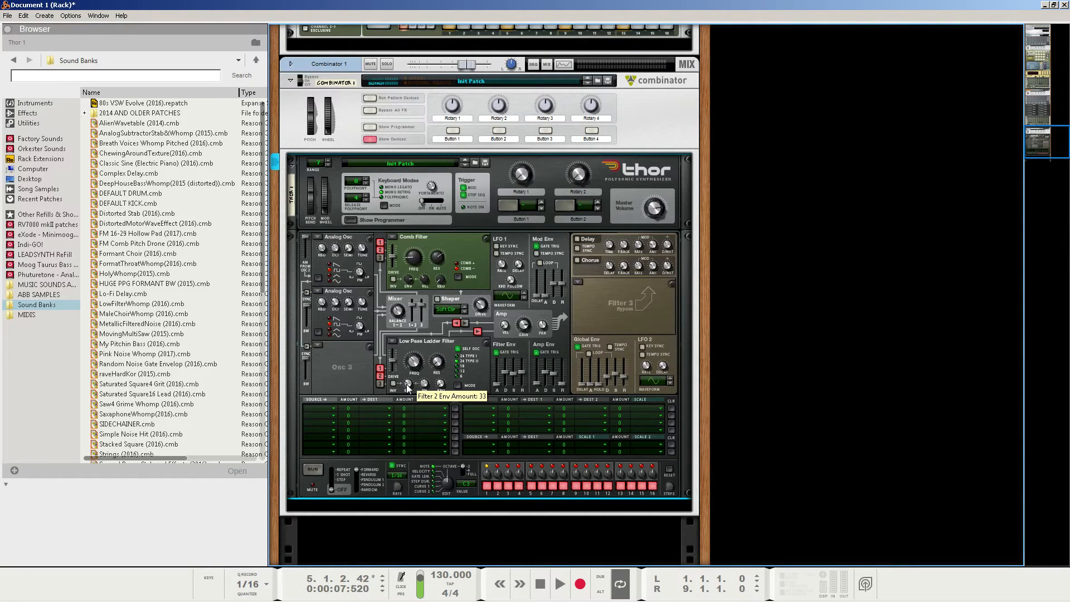
{"action": "left_click_drag", "start_coordinate": [408, 387], "coordinate": [421, 367]}
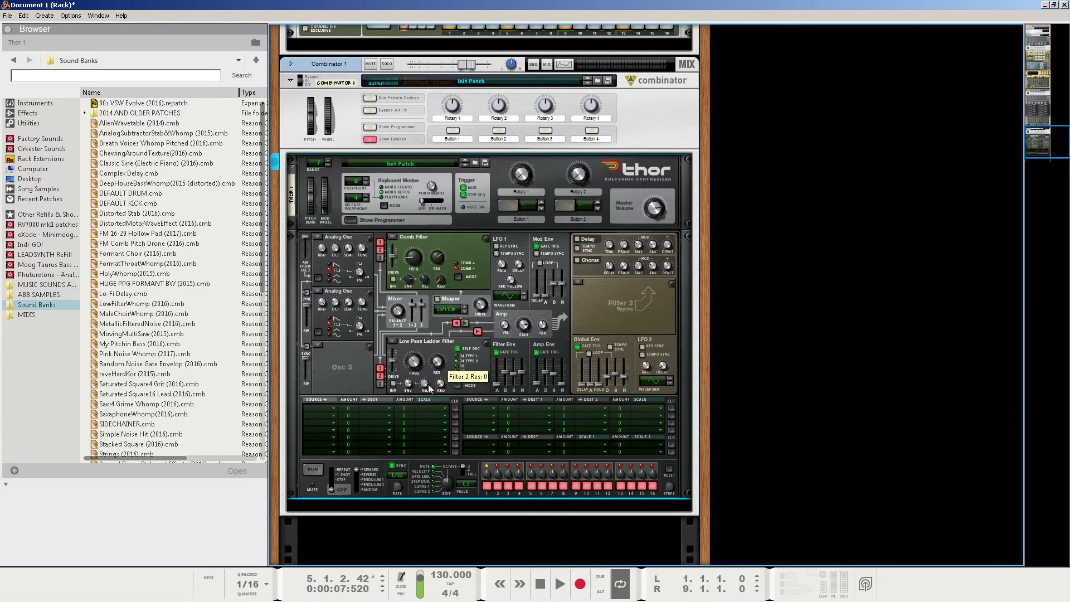
{"action": "left_click_drag", "start_coordinate": [424, 391], "coordinate": [421, 419]}
Play the sequence from the start to hear the Filter 2 settings, and stop playback
{"action": "left_click", "coordinate": [540, 584]}
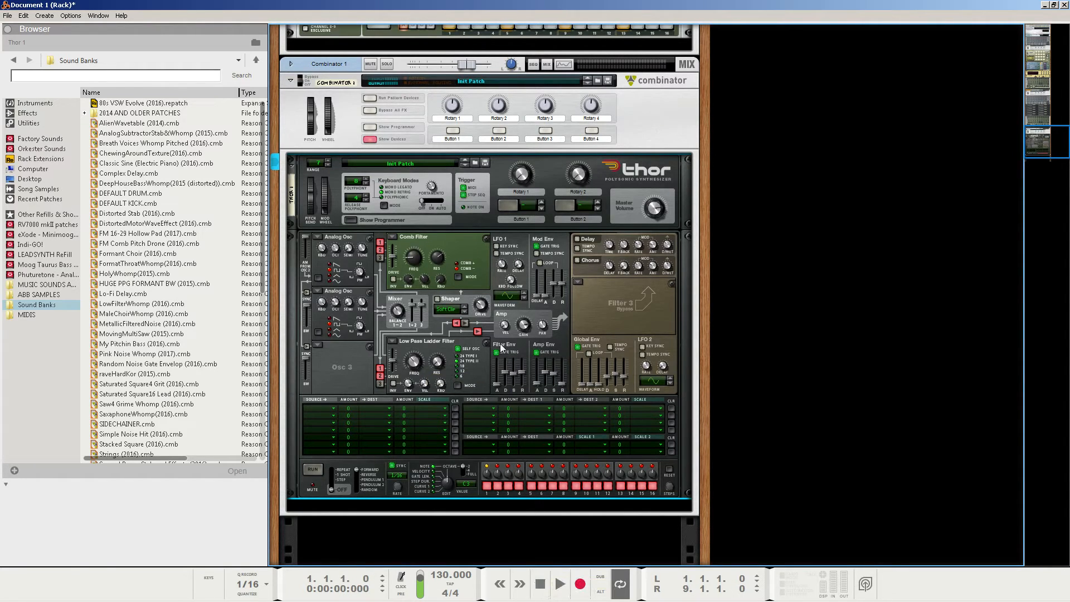
{"action": "key", "text": "space"}
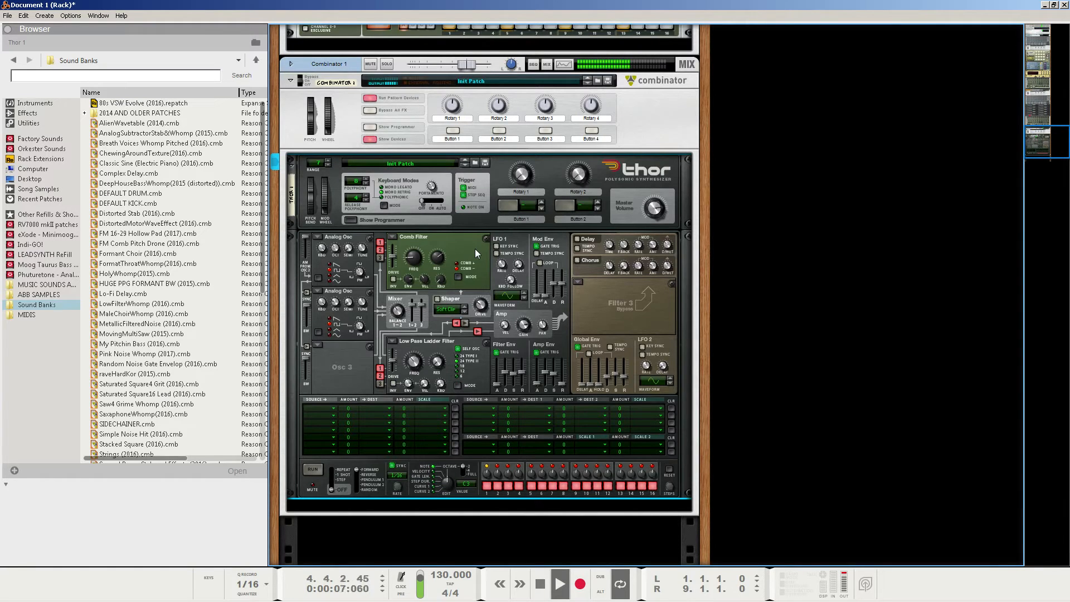
{"action": "key", "text": "space"}
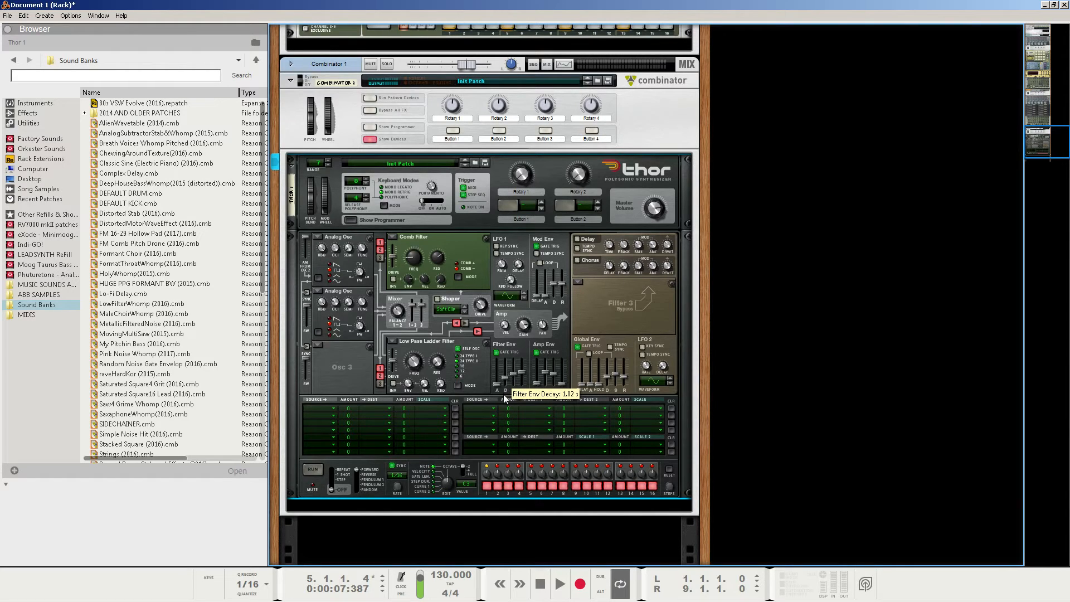
Reshape the filter envelope's decay, sustain and release, and adjust the amp envelope's sliders
{"action": "left_click_drag", "start_coordinate": [503, 393], "coordinate": [504, 393]}
{"action": "mouse_move", "coordinate": [514, 371]}
{"action": "left_mouse_down"}
{"action": "mouse_move", "coordinate": [513, 385]}
{"action": "mouse_move", "coordinate": [517, 371]}
{"action": "left_mouse_up"}
{"action": "left_click_drag", "start_coordinate": [523, 372], "coordinate": [526, 389]}
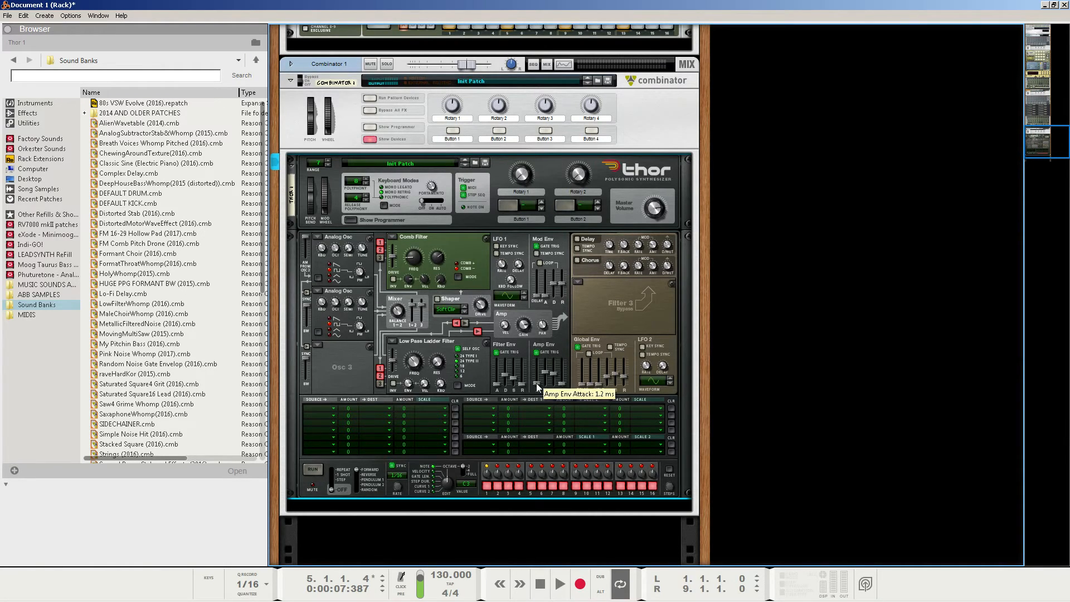
{"action": "left_click_drag", "start_coordinate": [537, 383], "coordinate": [540, 377]}
{"action": "left_click_drag", "start_coordinate": [572, 379], "coordinate": [553, 328]}
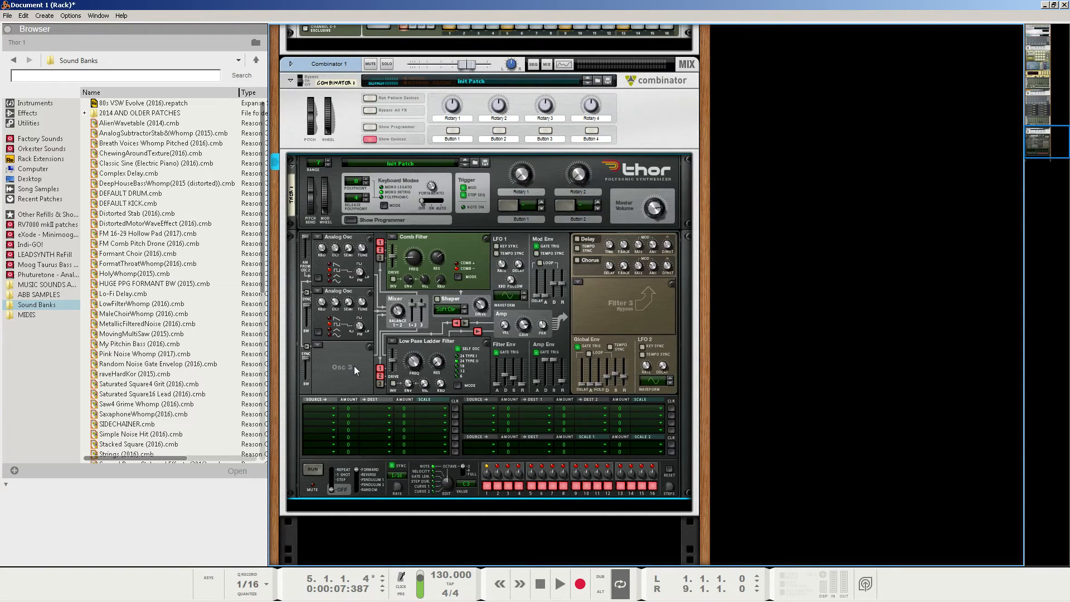
Play the sequence from the start to audition the reshaped envelopes, and stop playback
{"action": "left_click", "coordinate": [543, 584]}
{"action": "key", "text": "space"}
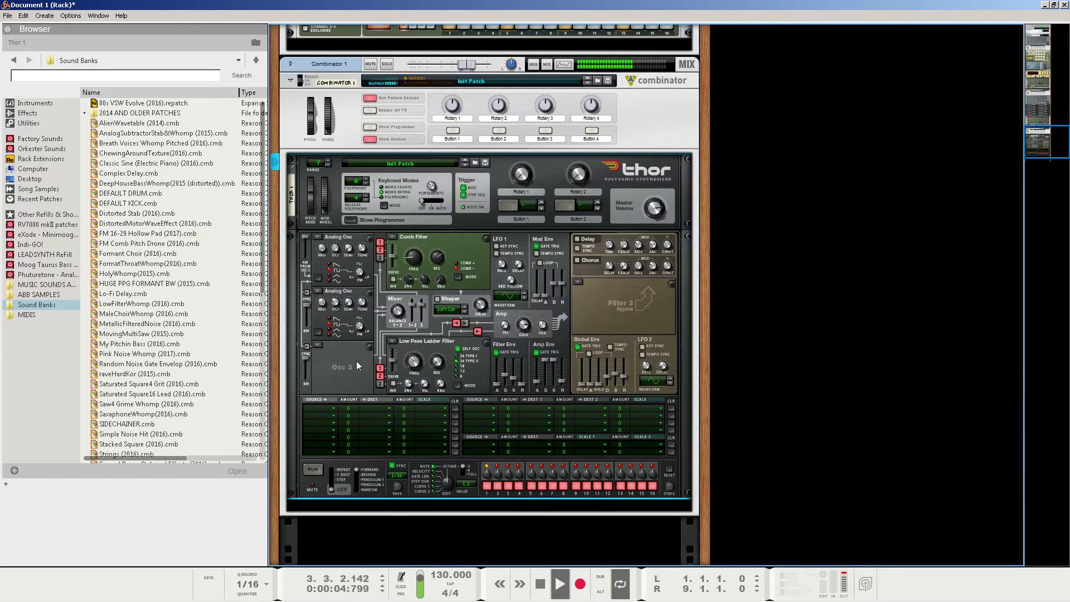
{"action": "key", "text": "space"}
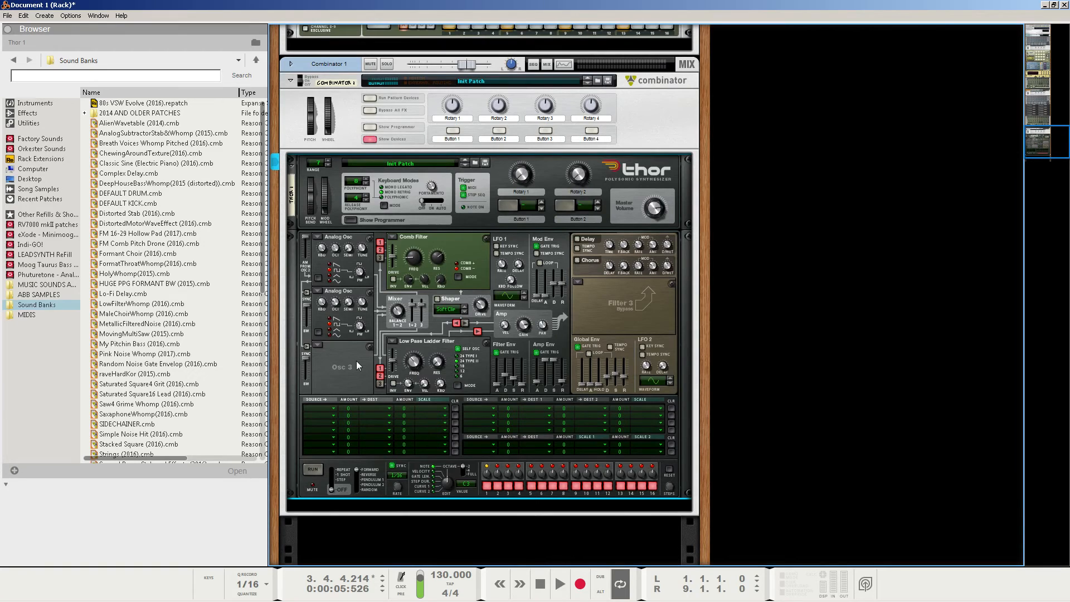
Route the Filter Env to the pulse width of Osc 1 in the first modulation row with an amount of 78
{"action": "left_click", "coordinate": [312, 412]}
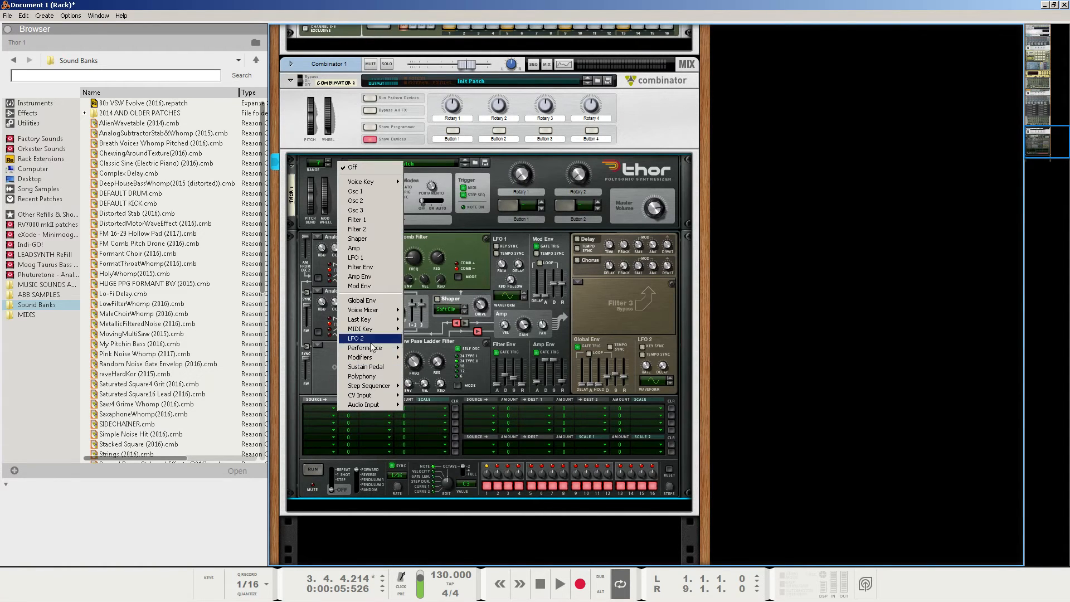
{"action": "left_click", "coordinate": [363, 267]}
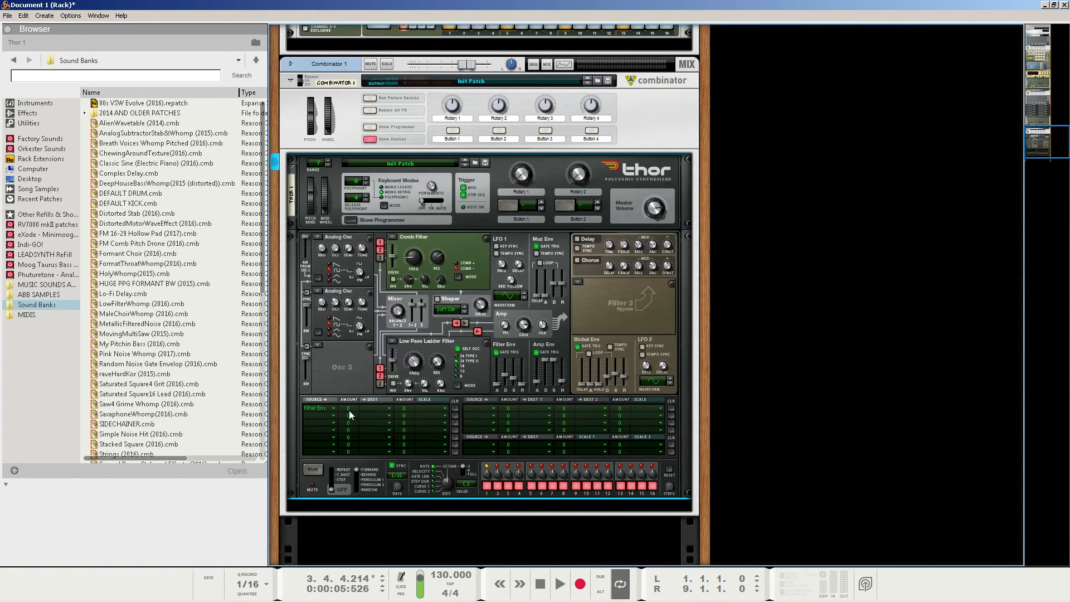
{"action": "left_click_drag", "start_coordinate": [348, 410], "coordinate": [353, 400]}
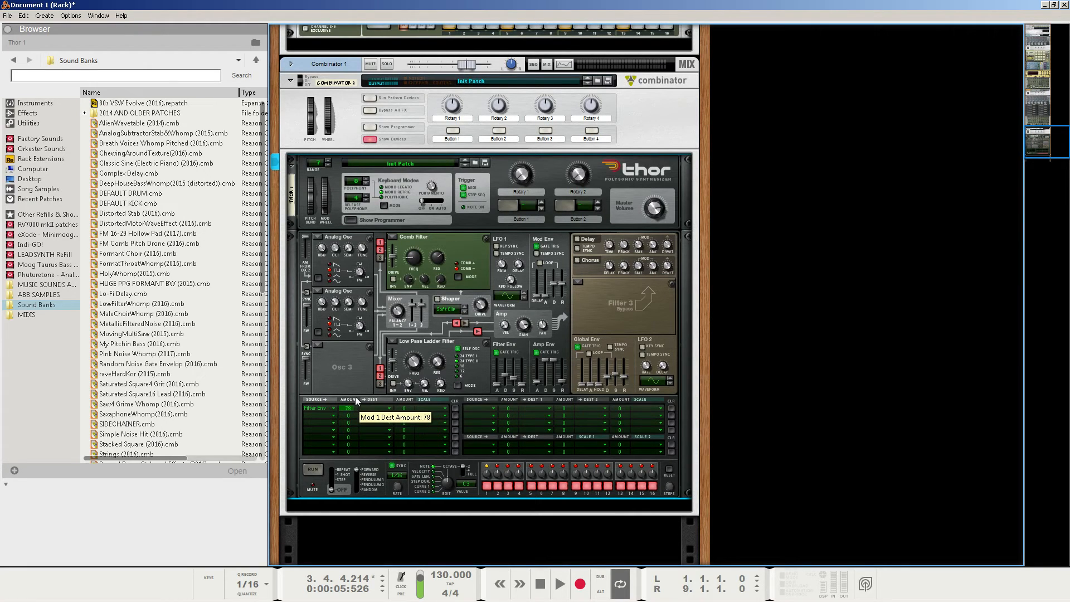
{"action": "left_click", "coordinate": [366, 409]}
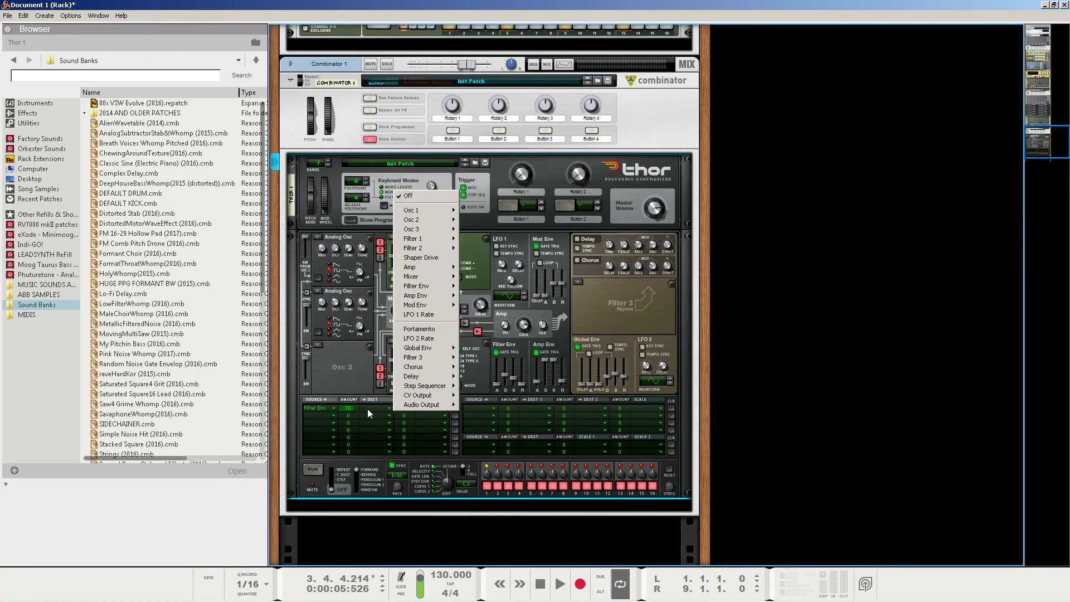
{"action": "mouse_move", "coordinate": [424, 211]}
{"action": "left_click", "coordinate": [472, 232]}
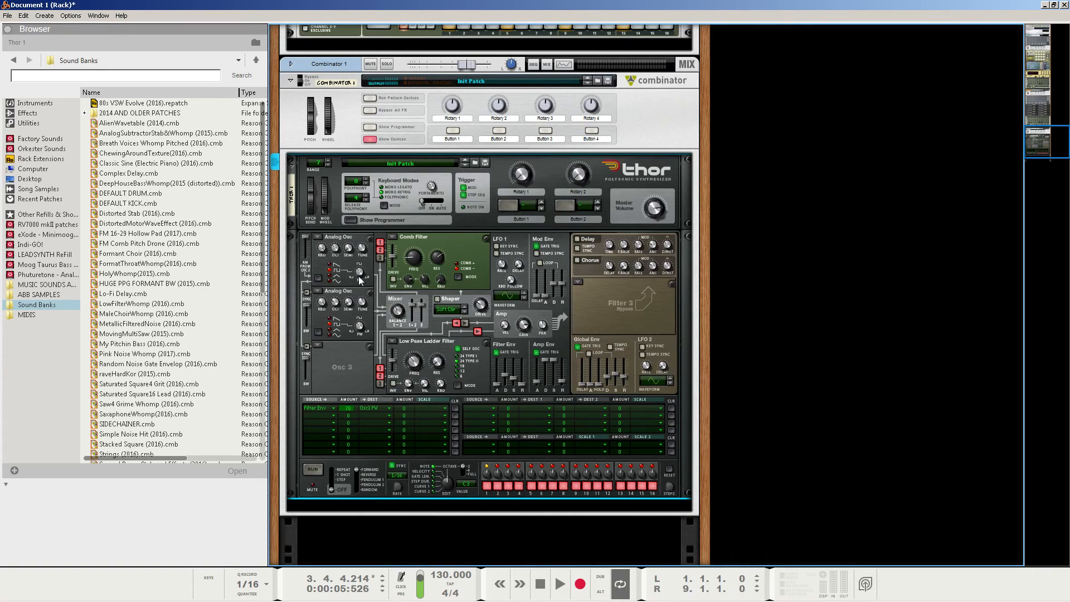
{"action": "mouse_move", "coordinate": [359, 275]}
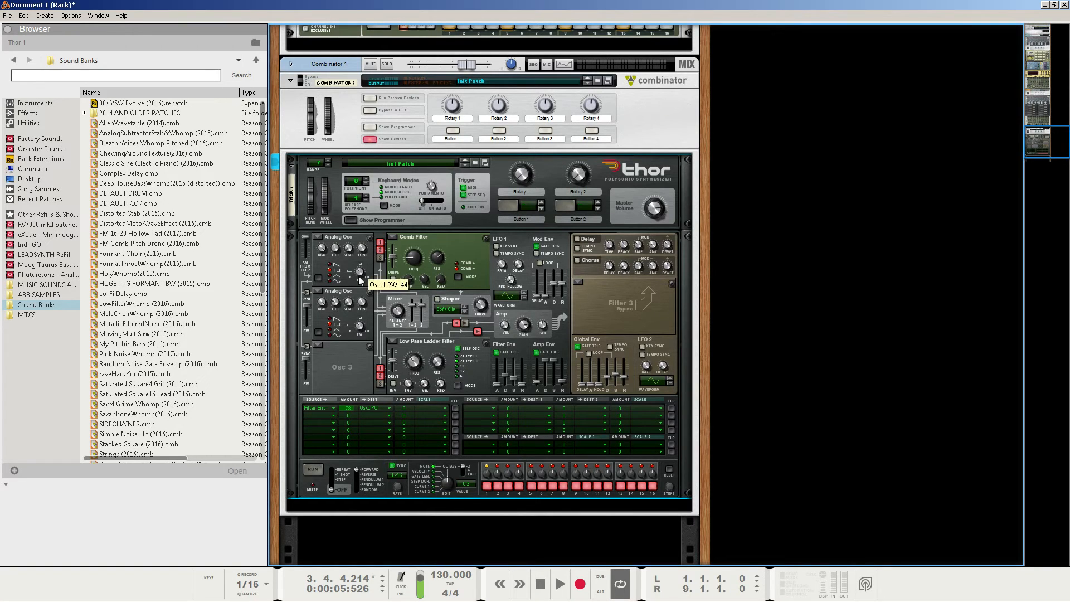
Route the Filter Env to the pulse width of Osc 2 in the second modulation row with an amount of about 78
{"action": "left_click", "coordinate": [314, 416]}
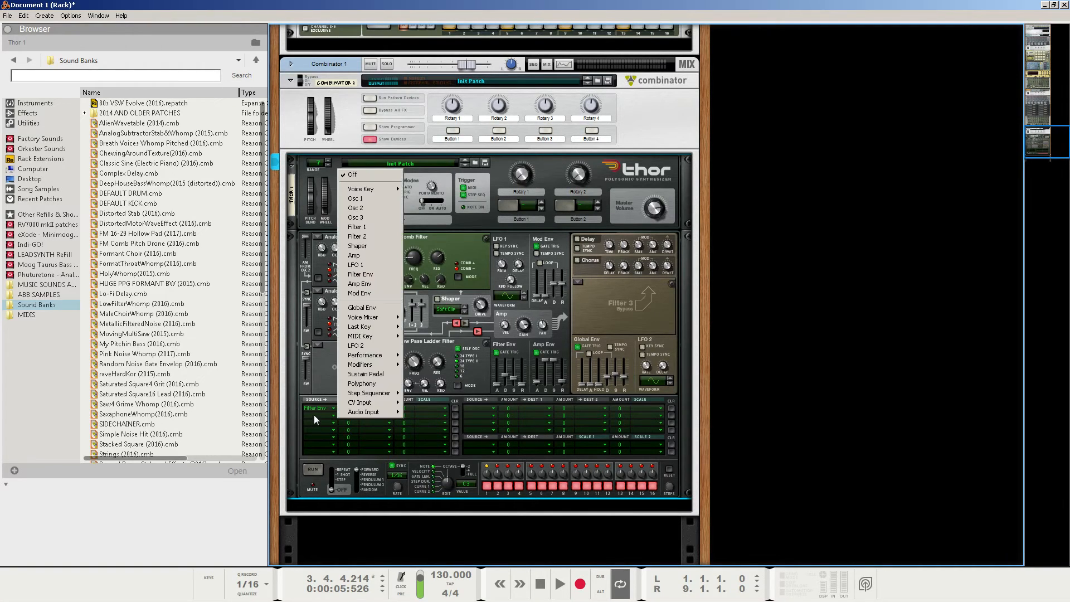
{"action": "left_click", "coordinate": [363, 275]}
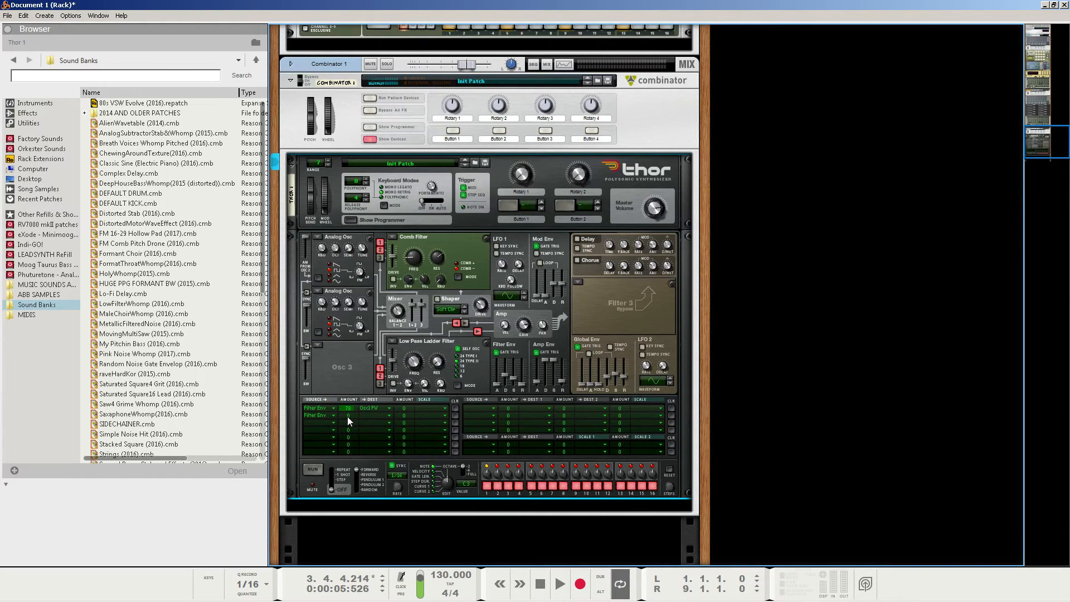
{"action": "left_click_drag", "start_coordinate": [348, 416], "coordinate": [357, 403]}
{"action": "left_click", "coordinate": [372, 415]}
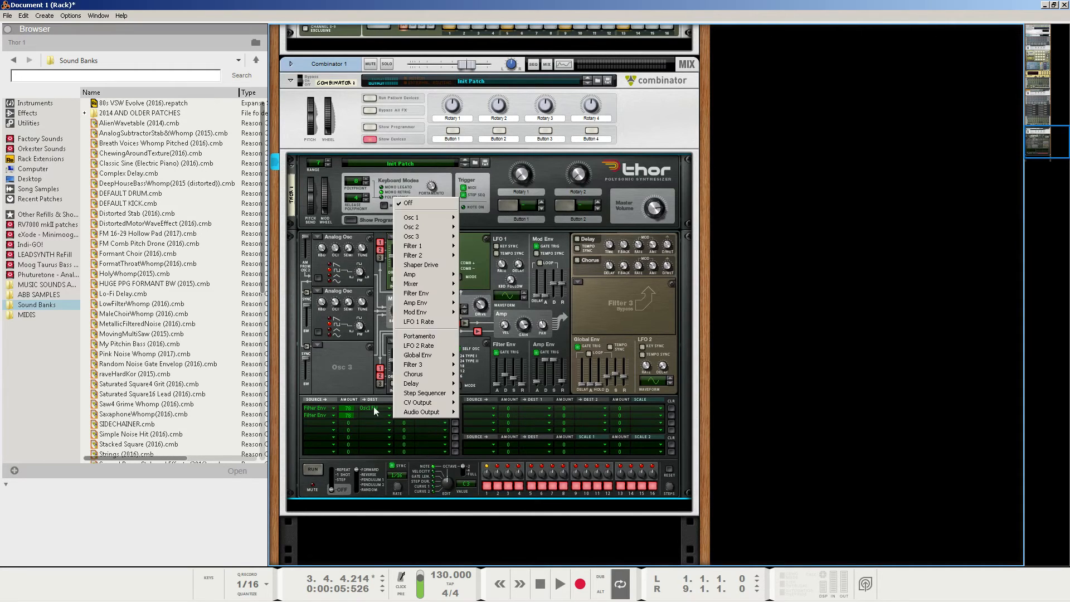
{"action": "mouse_move", "coordinate": [439, 232]}
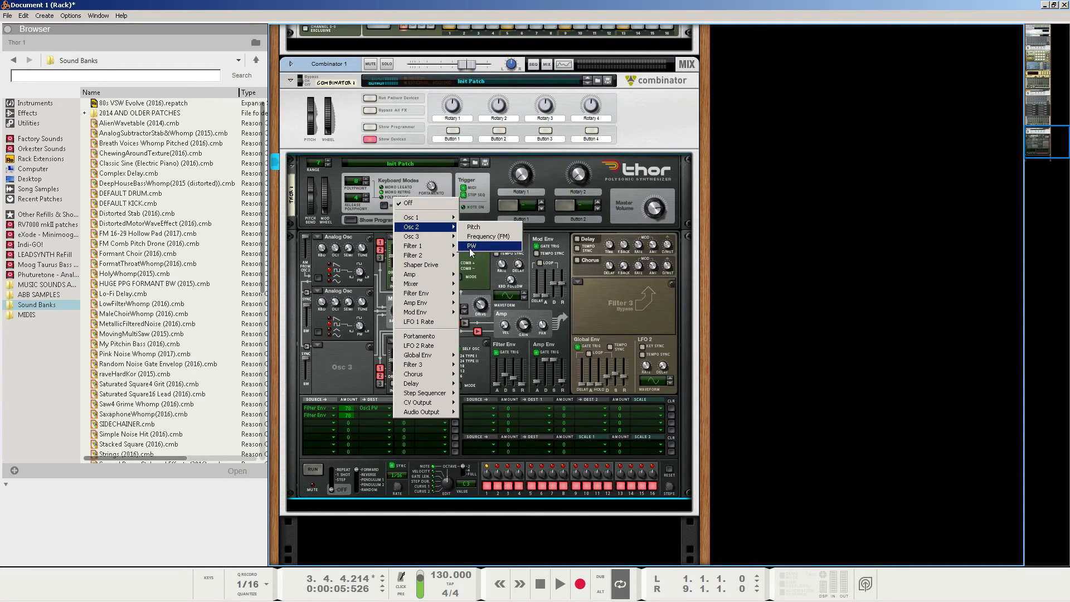
{"action": "left_click", "coordinate": [473, 251]}
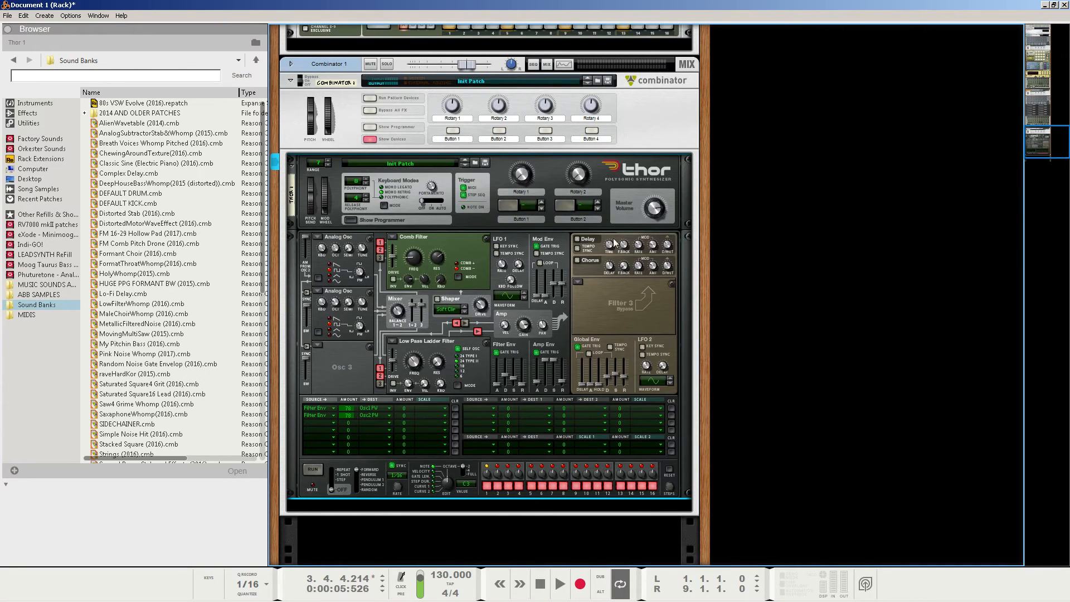
Load a State Variable Filter into the Filter 3 slot and fine-tune its frequency
{"action": "left_click", "coordinate": [580, 283]}
{"action": "left_click", "coordinate": [588, 305]}
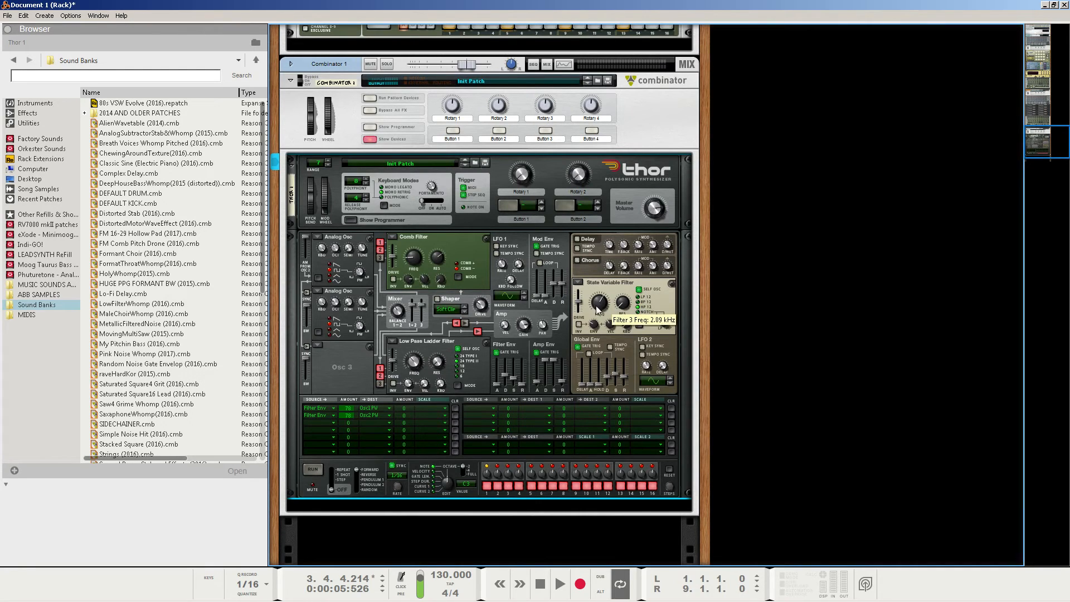
{"action": "left_click_drag", "start_coordinate": [596, 311], "coordinate": [597, 314]}
{"action": "scroll", "coordinate": [597, 311], "scroll_direction": "down", "scroll_amount": 5}
{"action": "left_click_drag", "start_coordinate": [599, 307], "coordinate": [601, 308]}
{"action": "scroll", "coordinate": [600, 308], "scroll_direction": "down", "scroll_amount": 3}
{"action": "left_click_drag", "start_coordinate": [600, 308], "coordinate": [601, 309]}
{"action": "scroll", "coordinate": [602, 310], "scroll_direction": "up", "scroll_amount": 1}
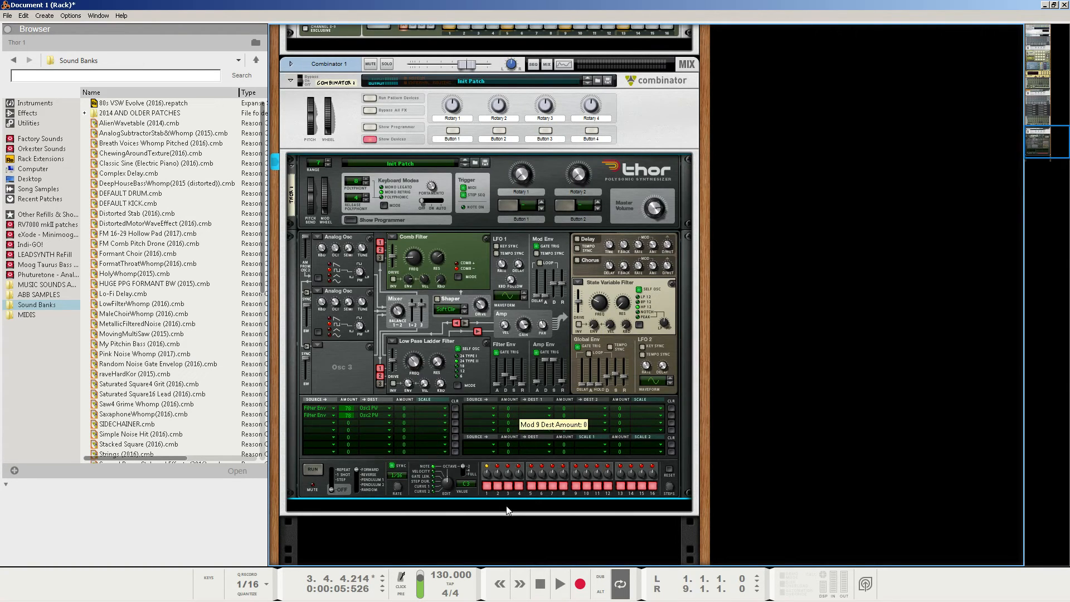
Play the sequence from the start to hear the pulse width modulation and Filter 3, and stop playback
{"action": "left_click", "coordinate": [542, 584]}
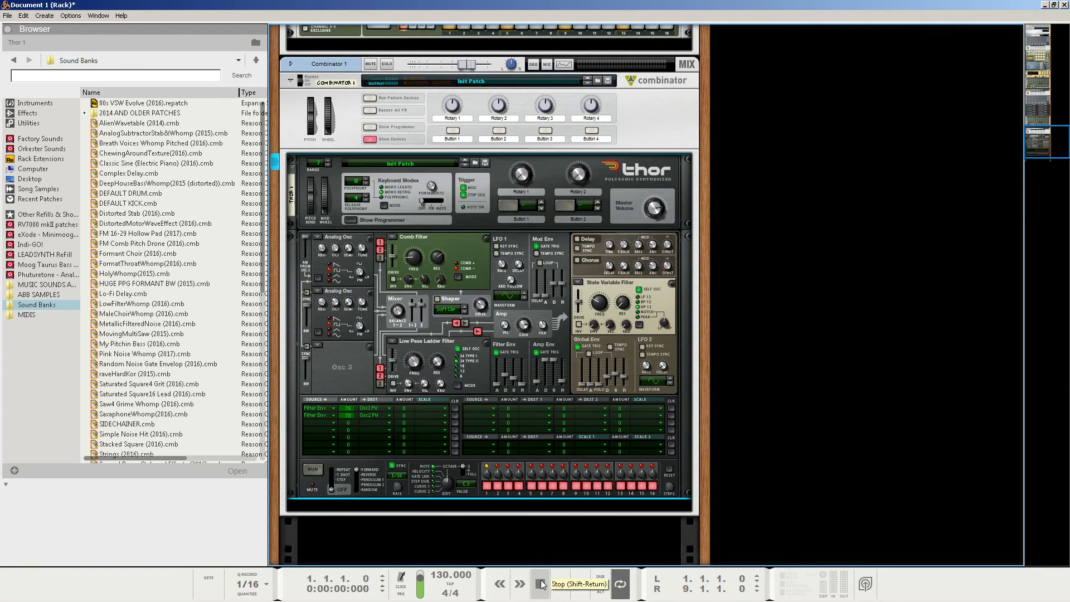
{"action": "key", "text": "space"}
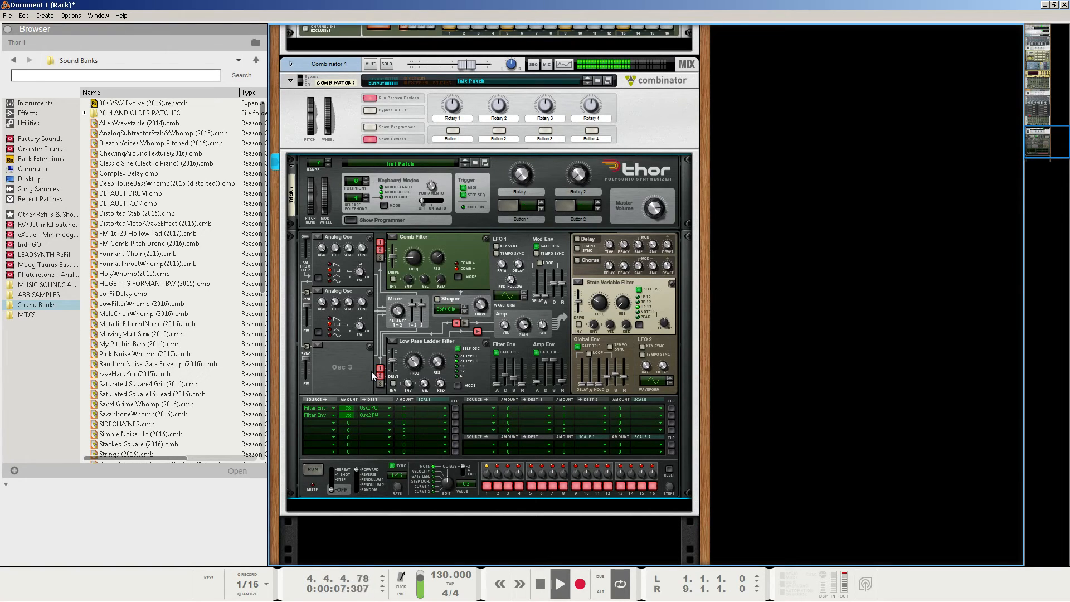
{"action": "key", "text": "space"}
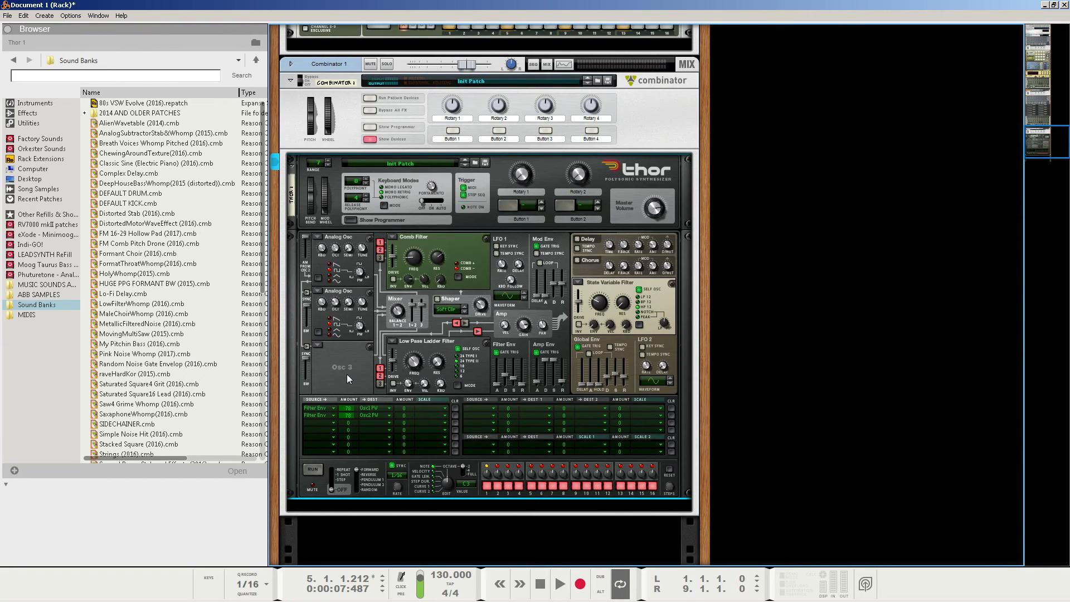
Add an RV7000 MkII Reverb after Thor, show its remote programmer, and set its decay to 28
{"action": "right_click", "coordinate": [347, 371]}
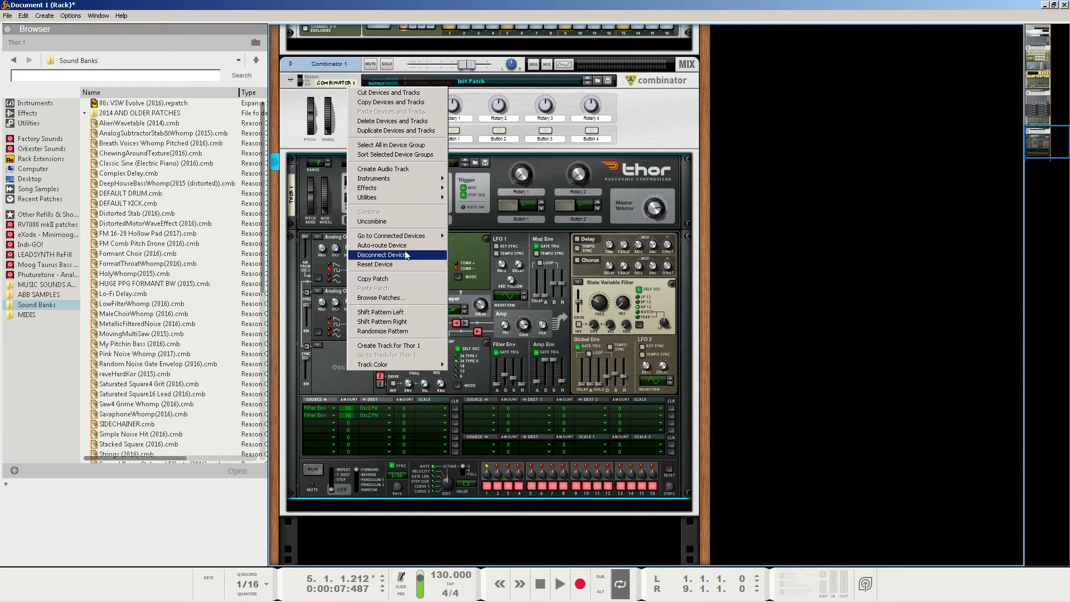
{"action": "mouse_move", "coordinate": [414, 191]}
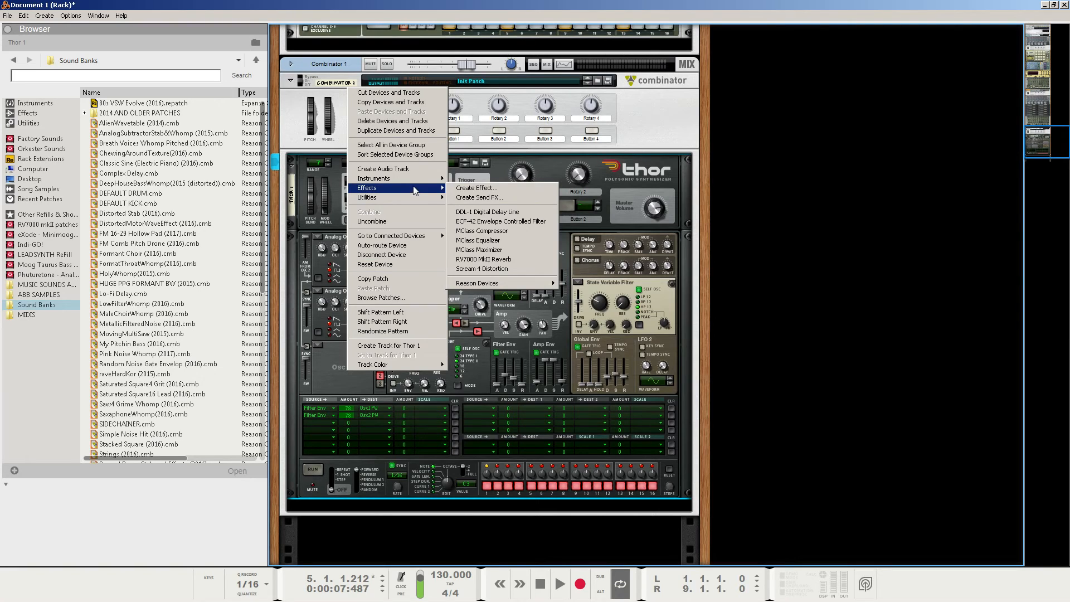
{"action": "left_click", "coordinate": [473, 259]}
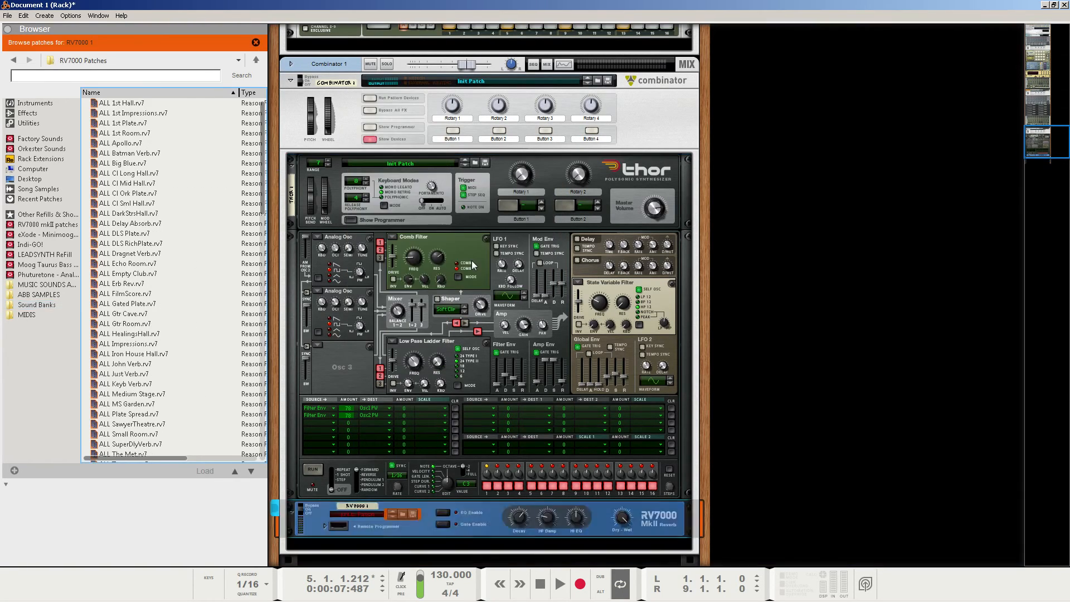
{"action": "left_click", "coordinate": [326, 526]}
{"action": "scroll", "coordinate": [373, 460], "scroll_direction": "down", "scroll_amount": 3}
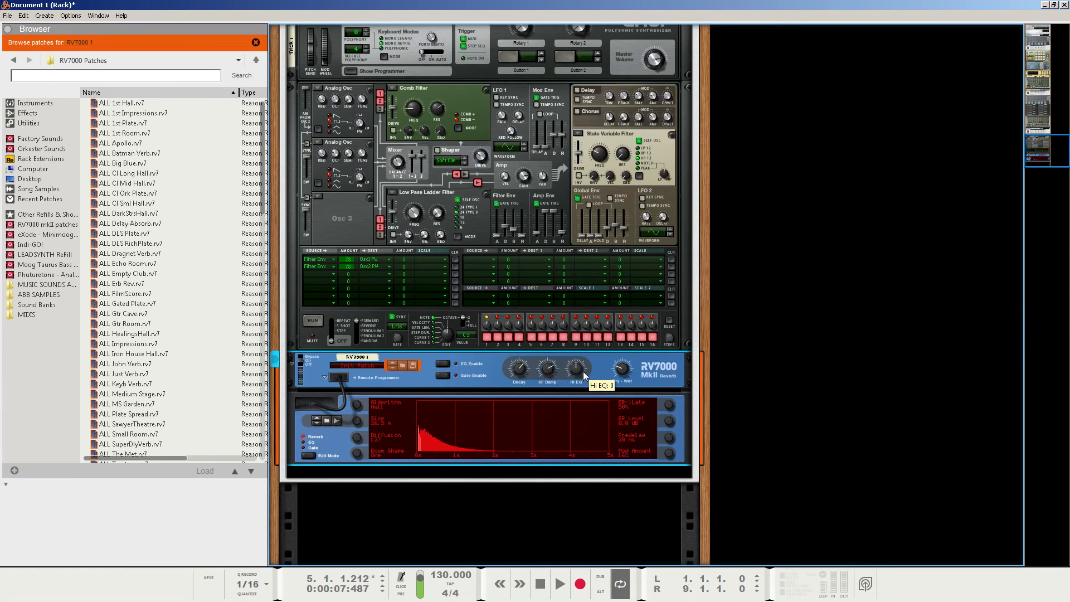
{"action": "left_click_drag", "start_coordinate": [520, 368], "coordinate": [525, 389]}
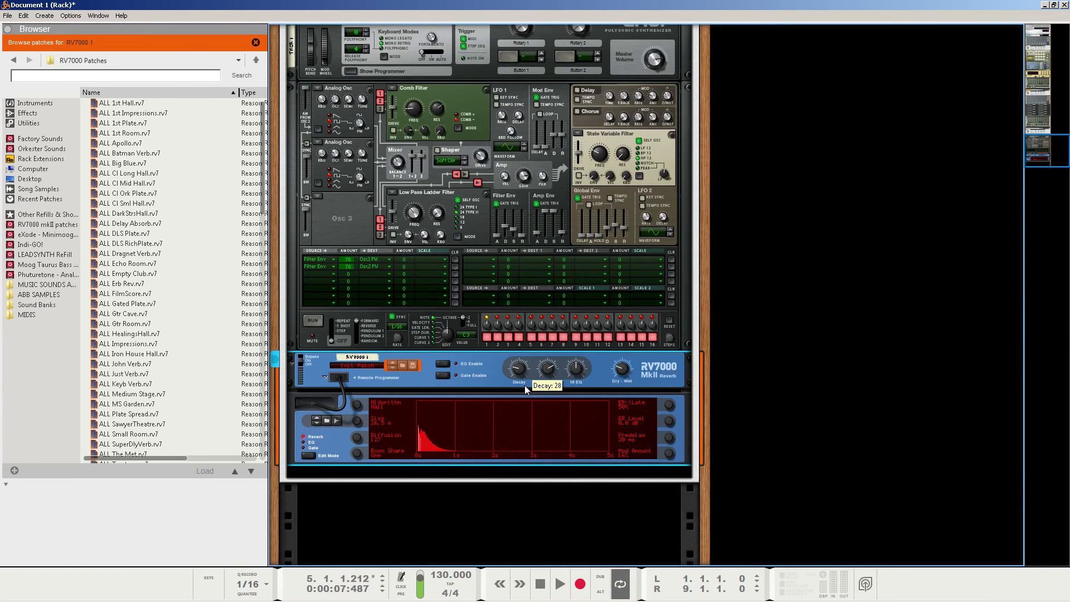
Play the sequence with the reverb, raise the drive of Filter 3 to 61 while listening, and stop playback
{"action": "mouse_move", "coordinate": [561, 597]}
{"action": "left_click", "coordinate": [560, 583]}
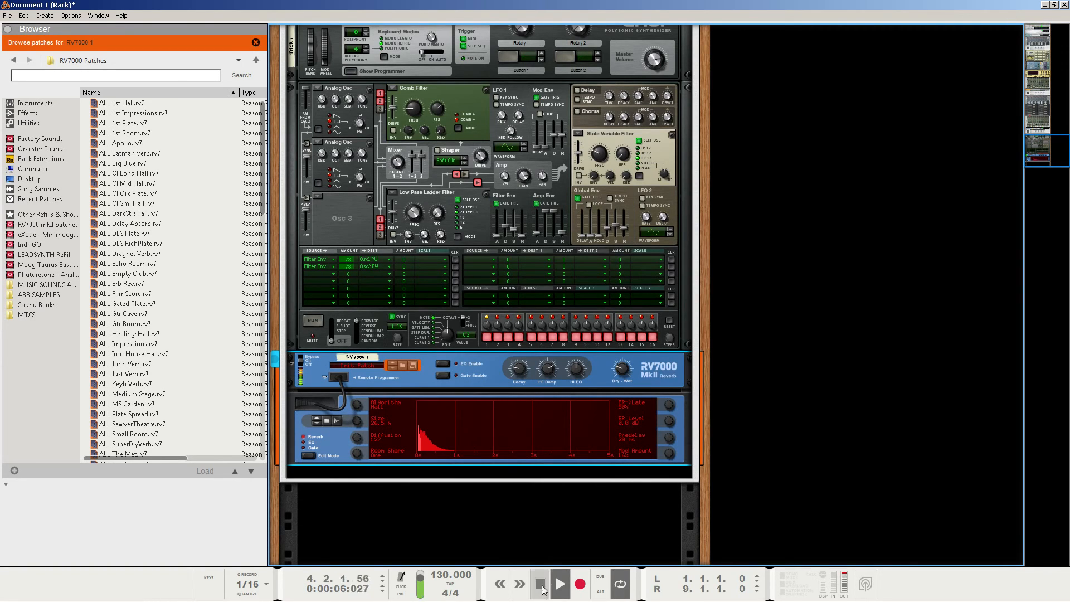
{"action": "left_click", "coordinate": [579, 157]}
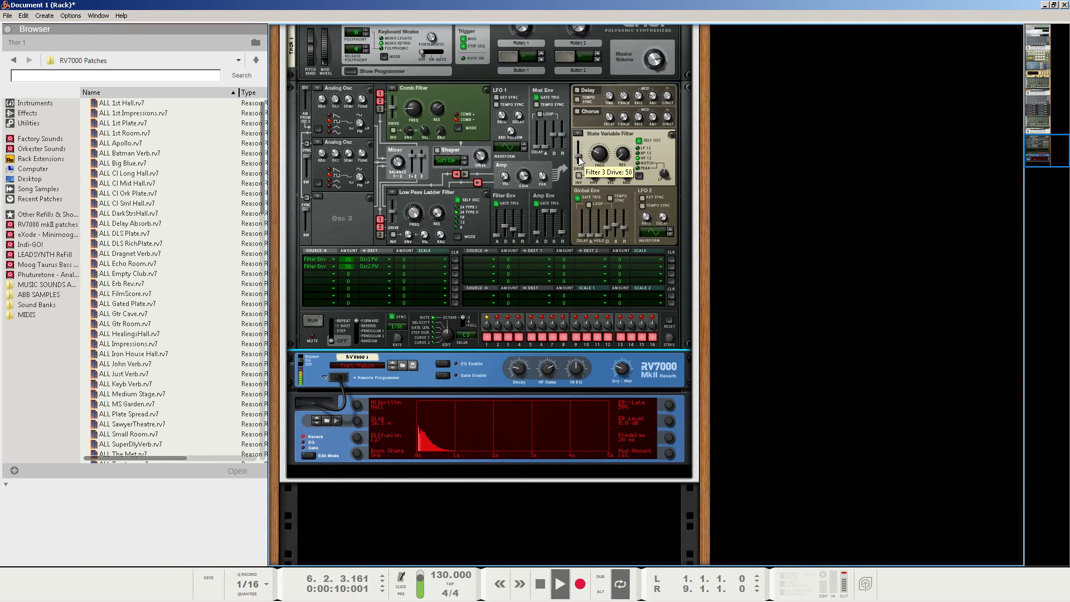
{"action": "left_click_drag", "start_coordinate": [578, 159], "coordinate": [580, 156]}
{"action": "key", "text": "space"}
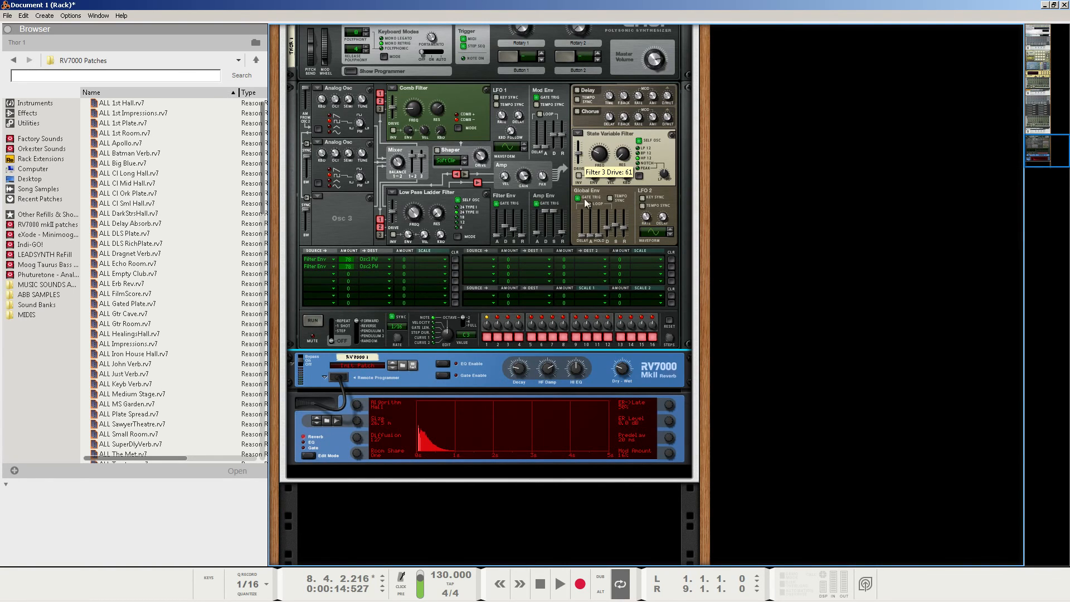
{"action": "scroll", "coordinate": [493, 368], "scroll_direction": "up", "scroll_amount": 3}
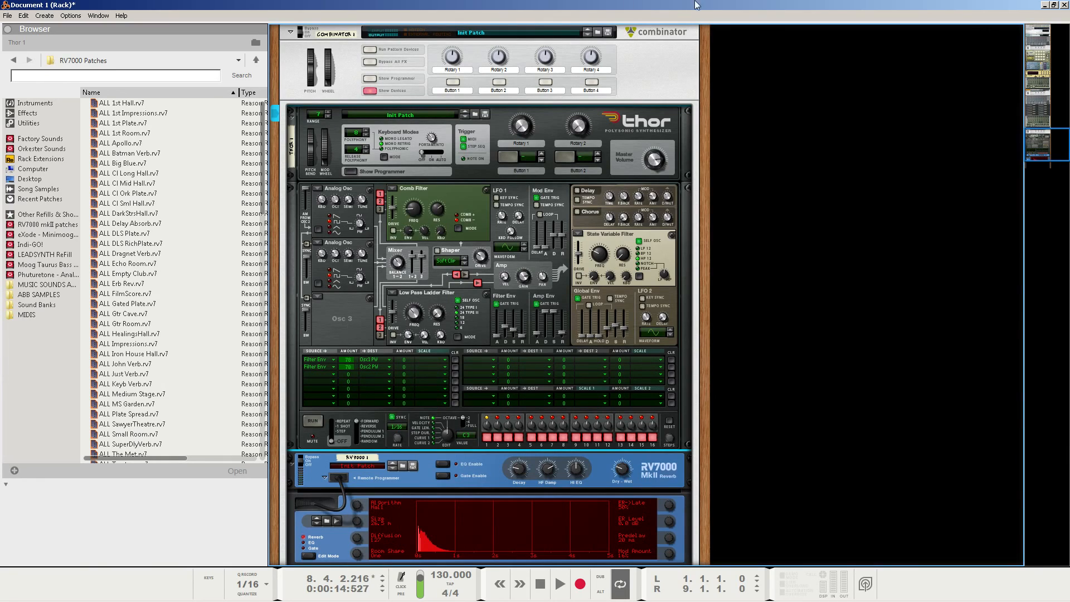
{"action": "left_click", "coordinate": [607, 33]}
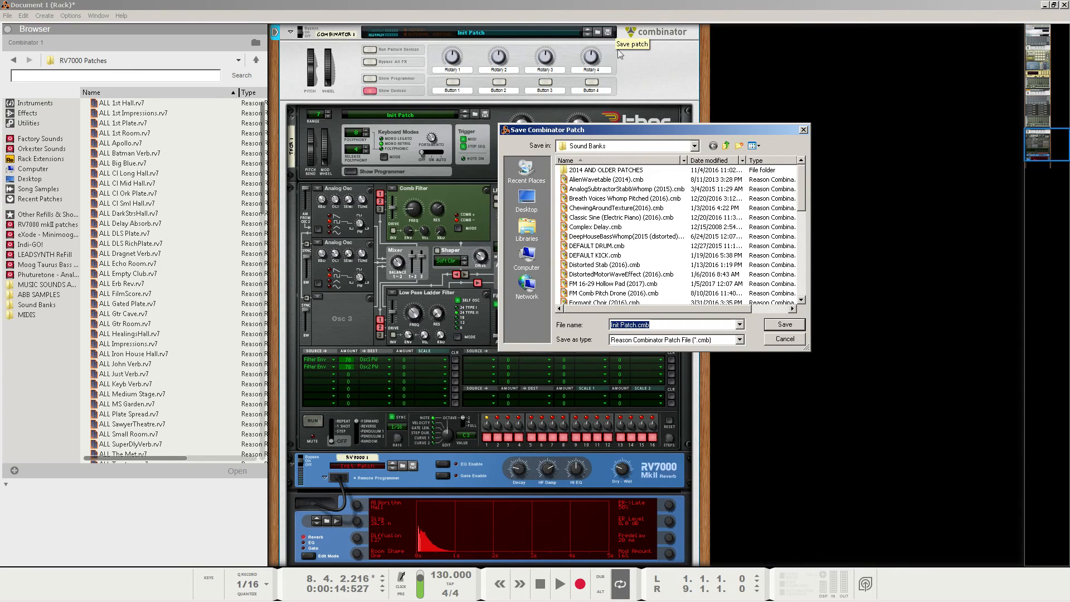
{"action": "left_click", "coordinate": [782, 324]}
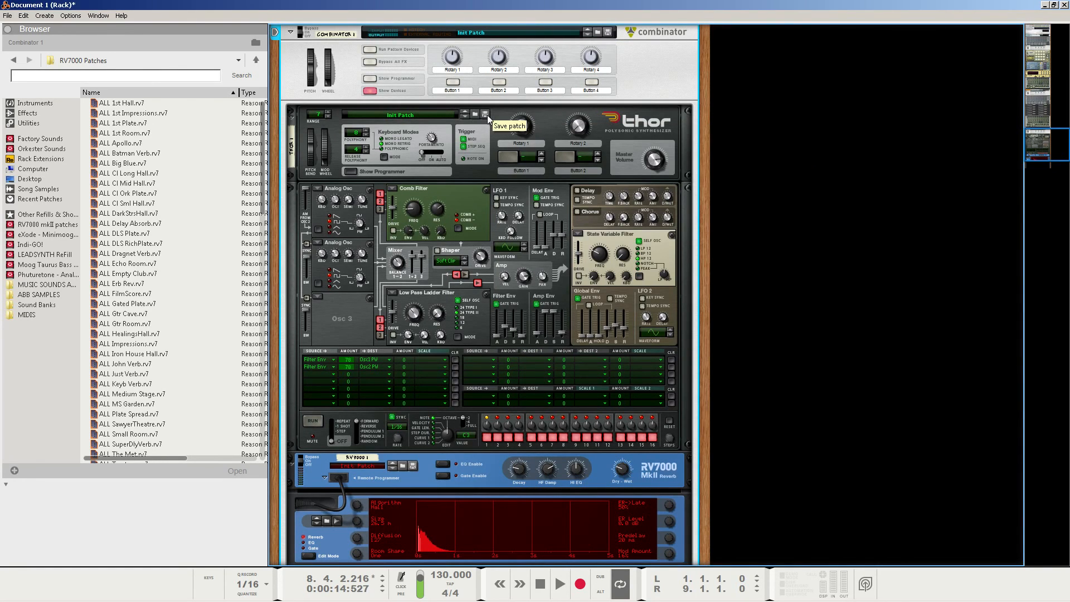
Save the Thor patch to the Desktop as ABBCombPulseSquelchTutorial
{"action": "left_click", "coordinate": [487, 114]}
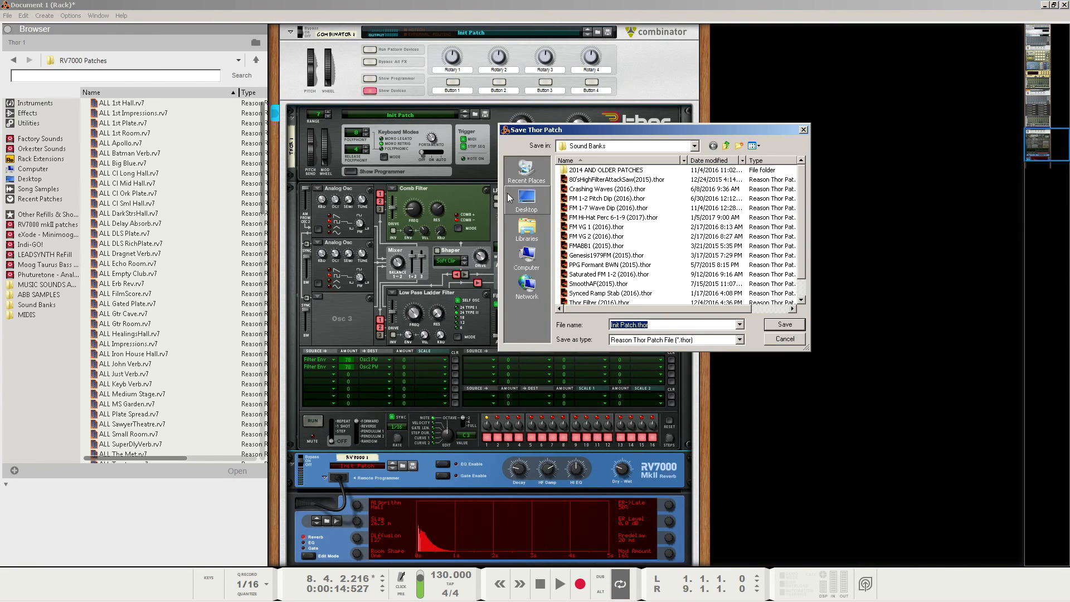
{"action": "type", "text": "ABB"}
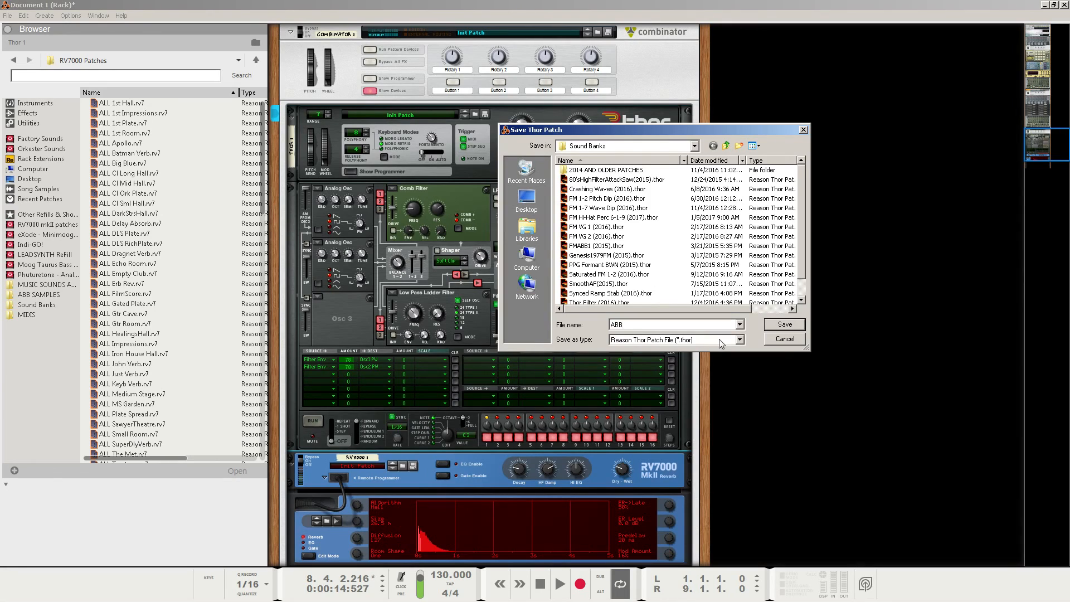
{"action": "type", "text": "C"}
{"action": "type", "text": "Comb"}
{"action": "type", "text": "PulseSque"}
{"action": "type", "text": "lchTutorial"}
{"action": "left_click", "coordinate": [526, 199]}
{"action": "left_click", "coordinate": [781, 327]}
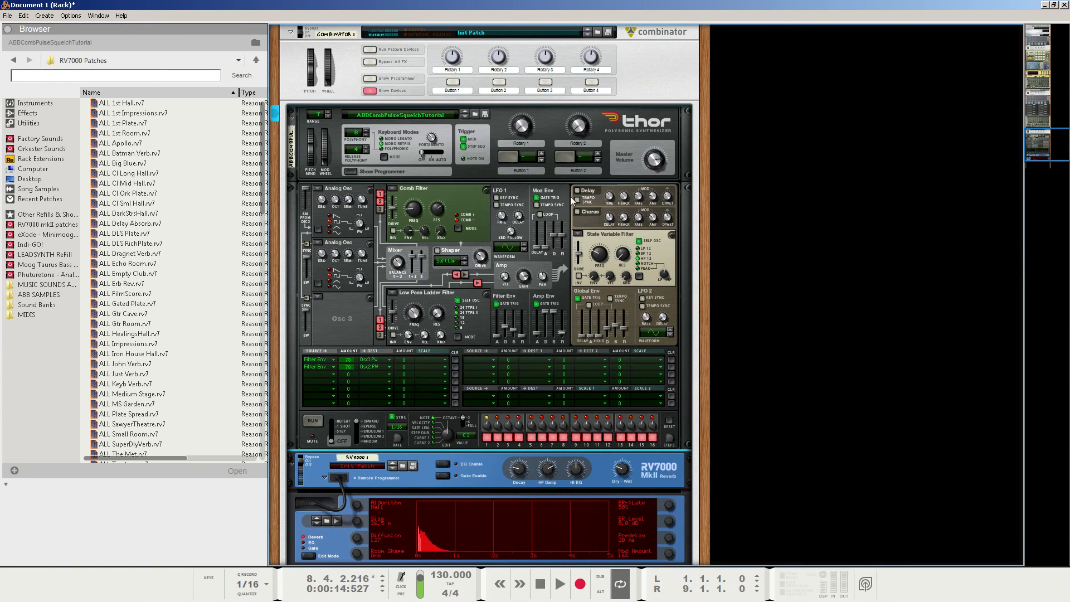